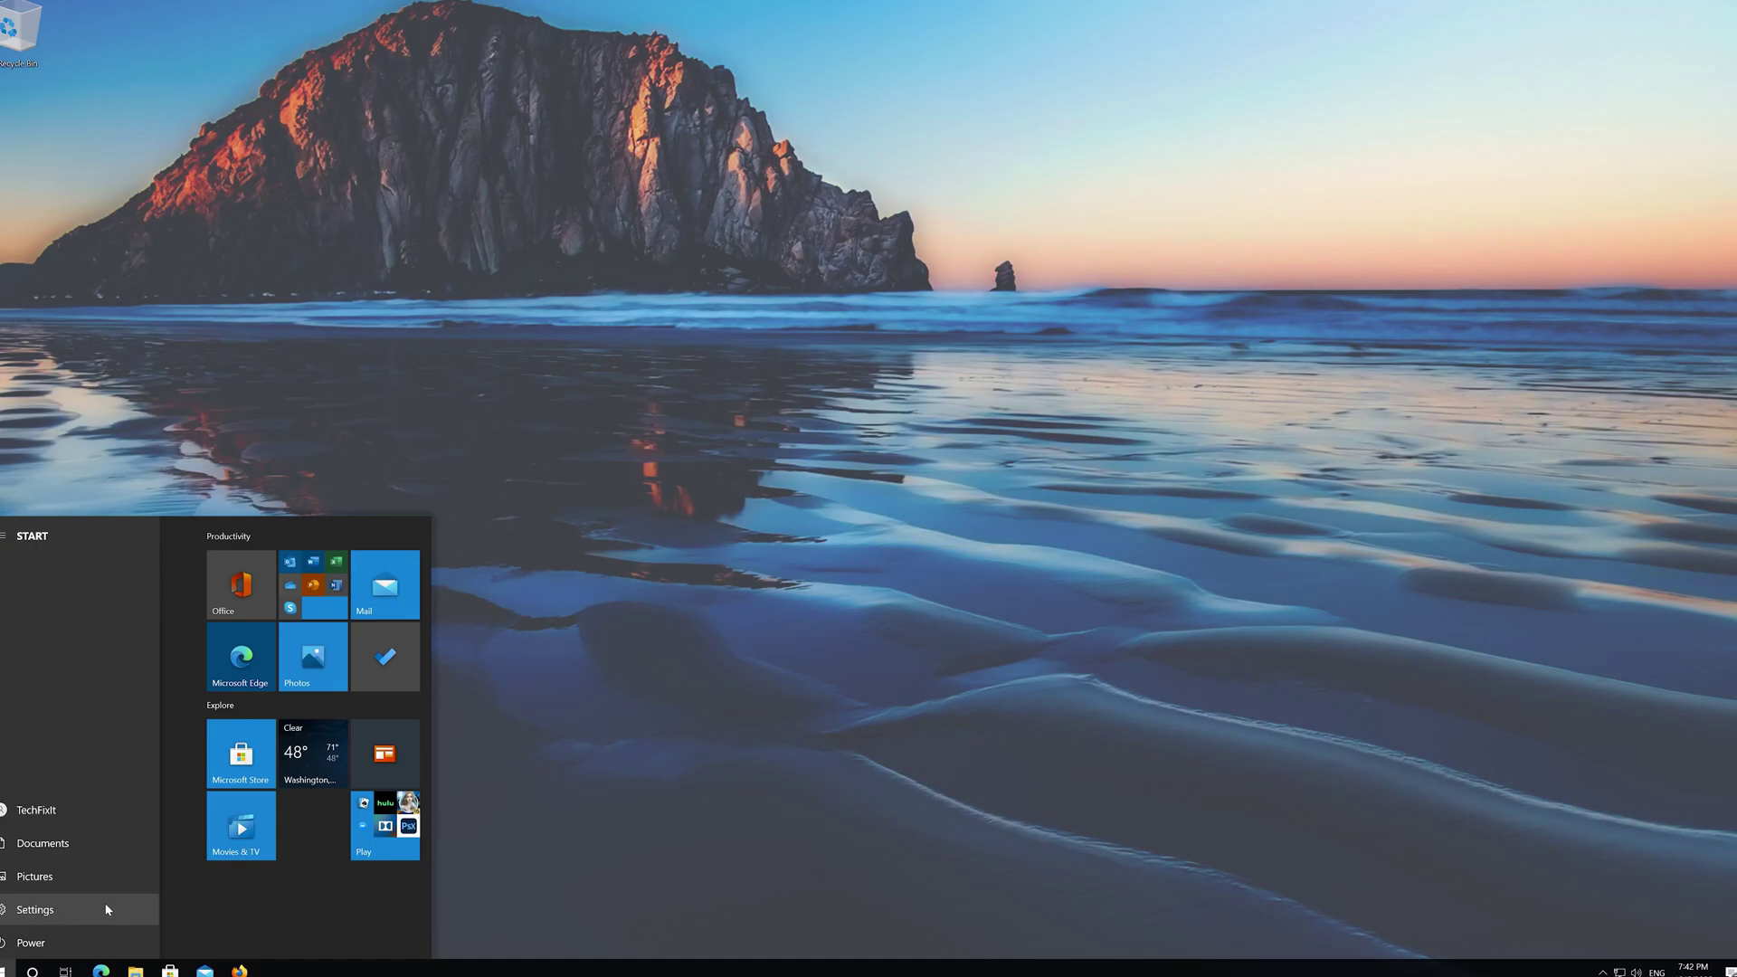
Step: Open Windows Settings from the Start menu and go to Update & Security
left_click(106, 906)
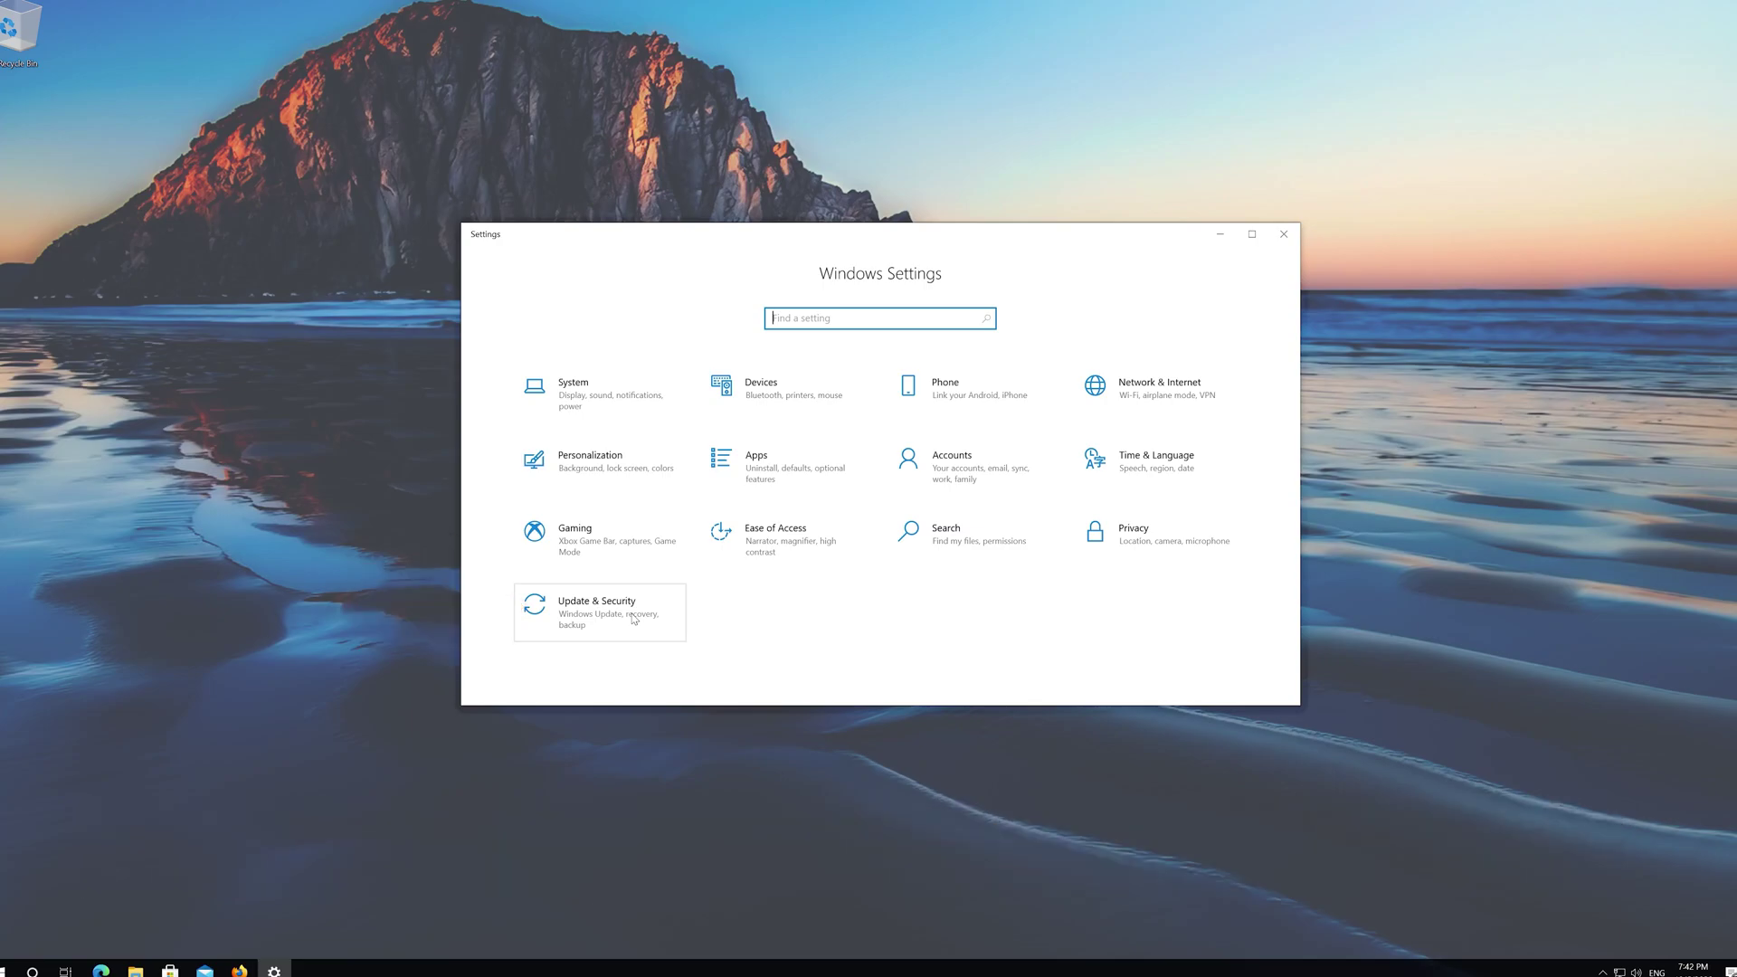
left_click(634, 619)
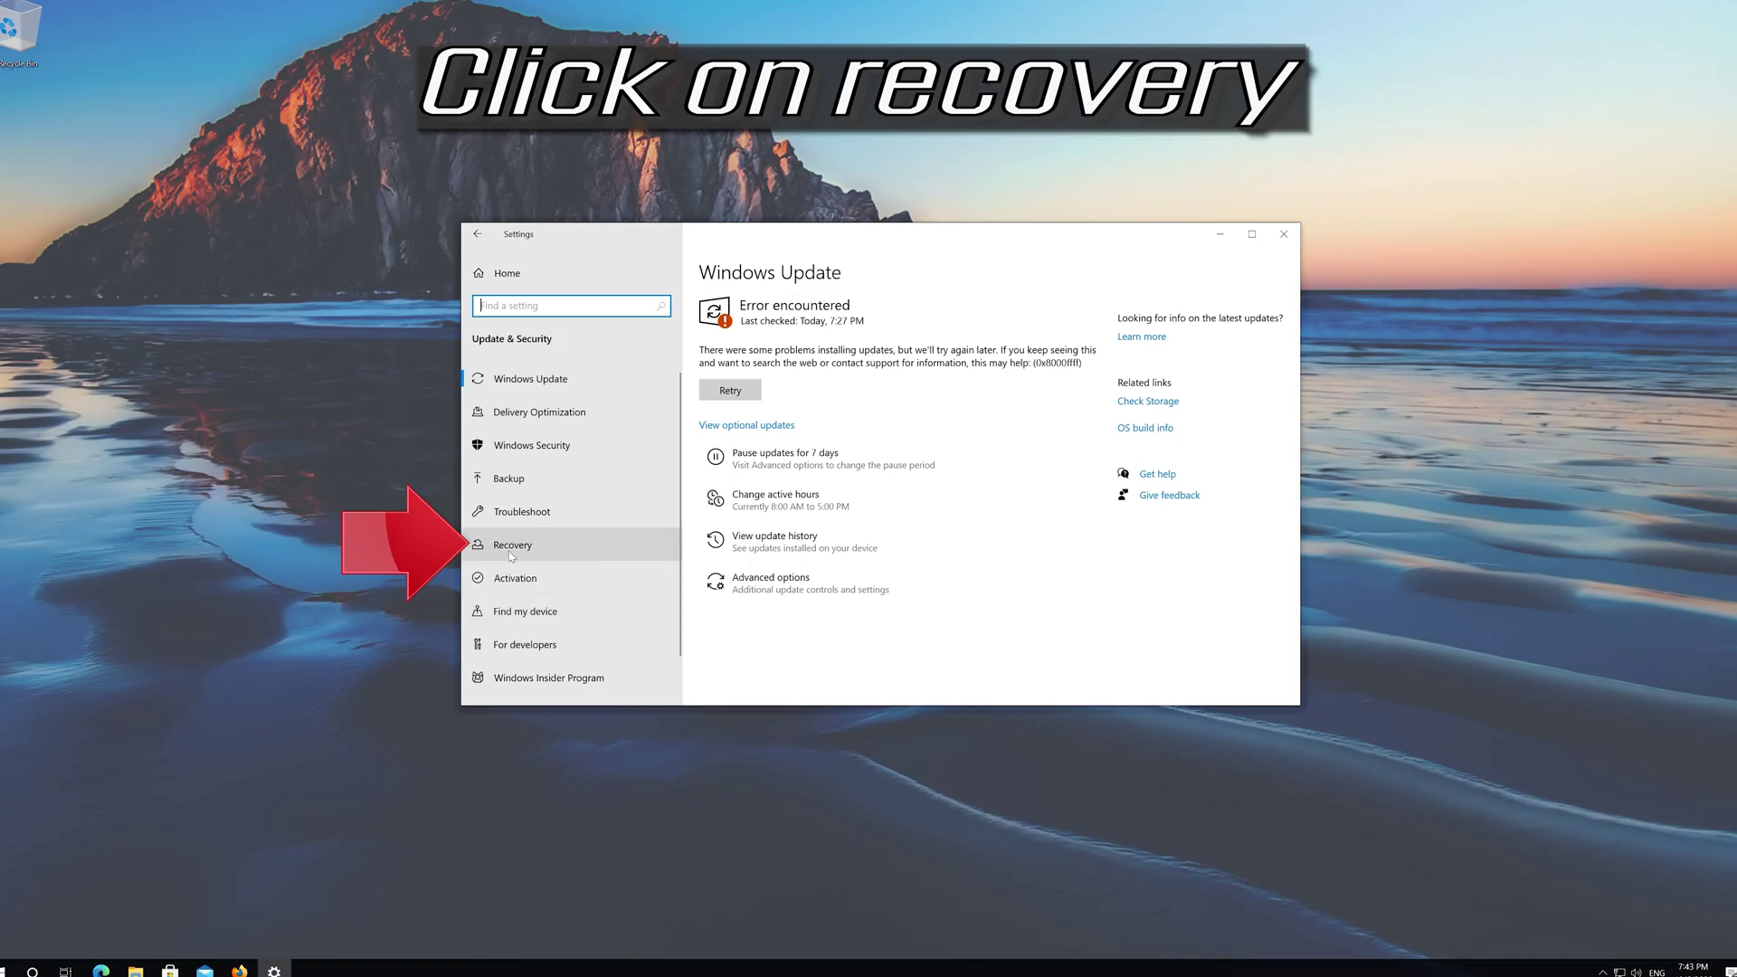
Step: Go to the Recovery page and start Reset this PC with Get started
left_click(583, 546)
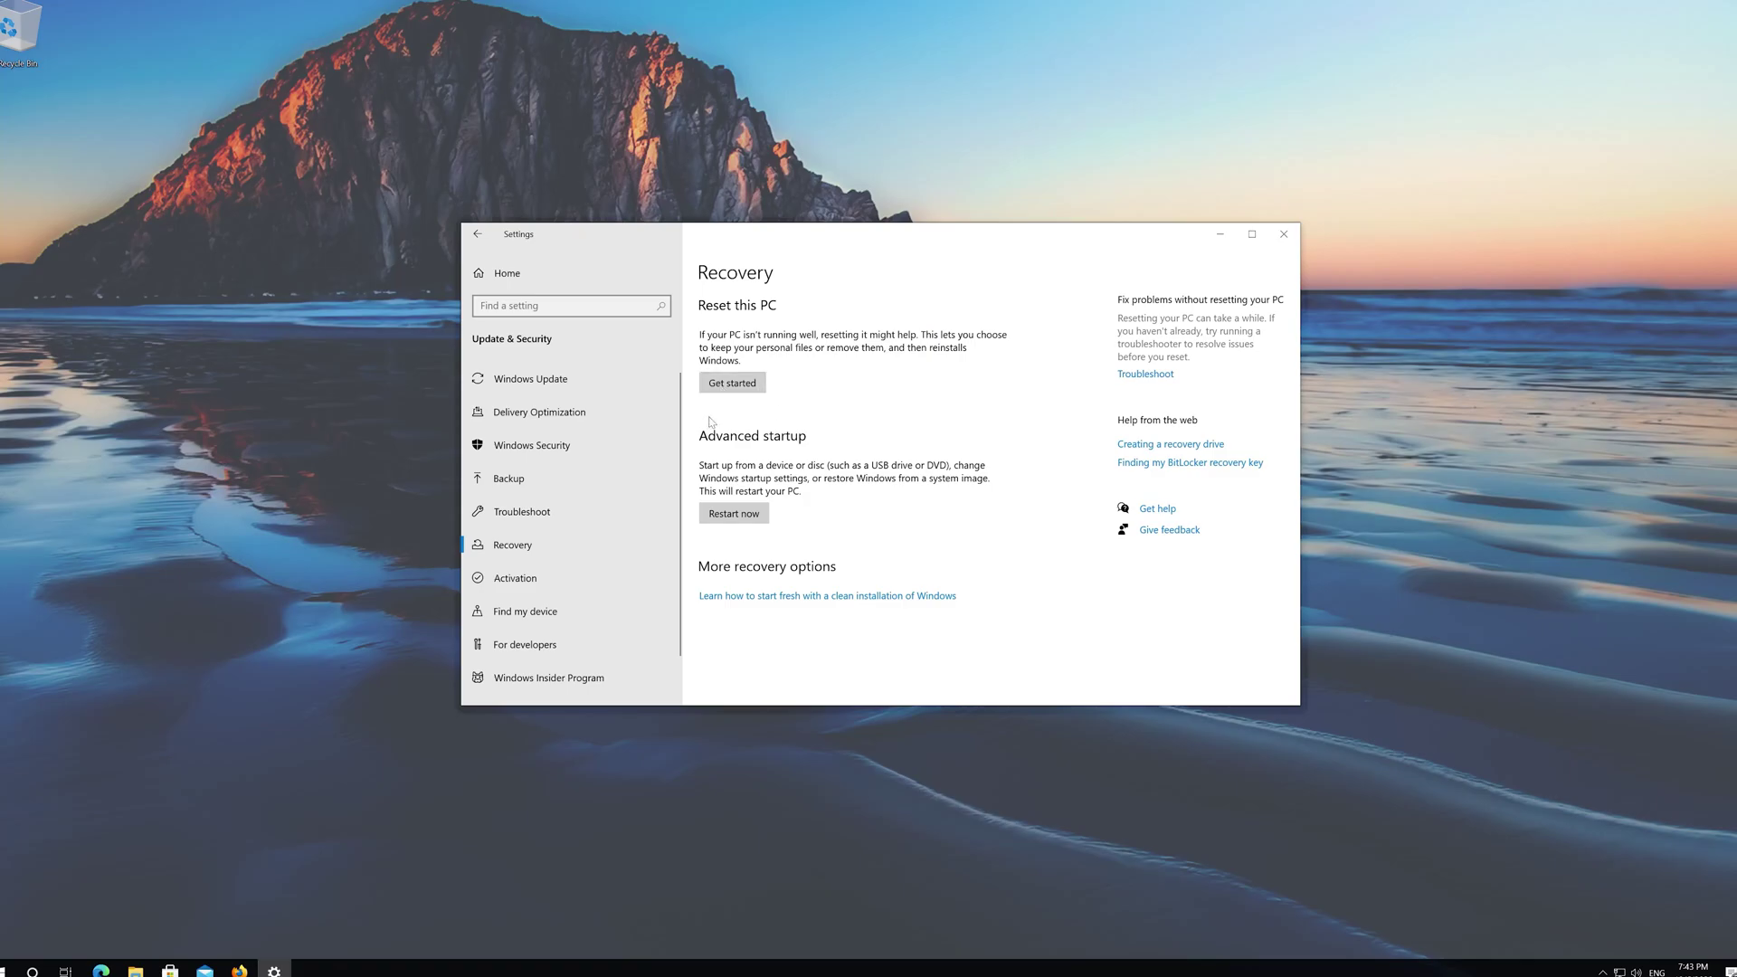
left_click(725, 387)
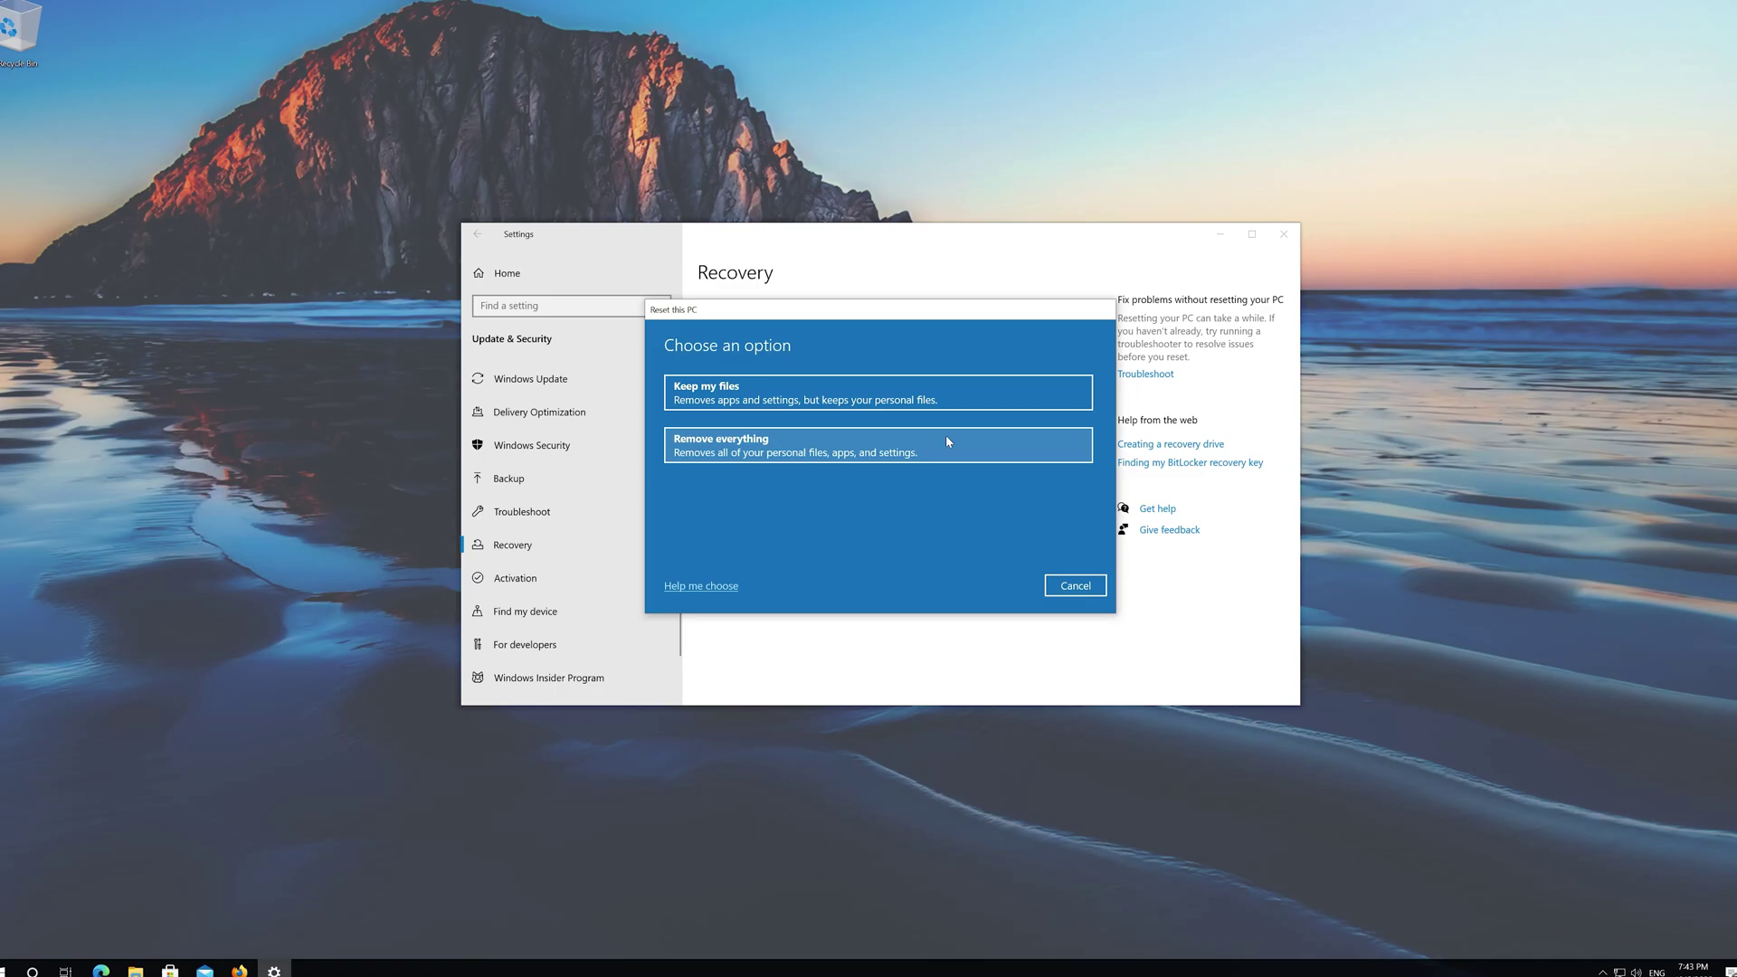
Step: Choose Keep my files and Local reinstall, and accept the default additional settings
left_click(836, 405)
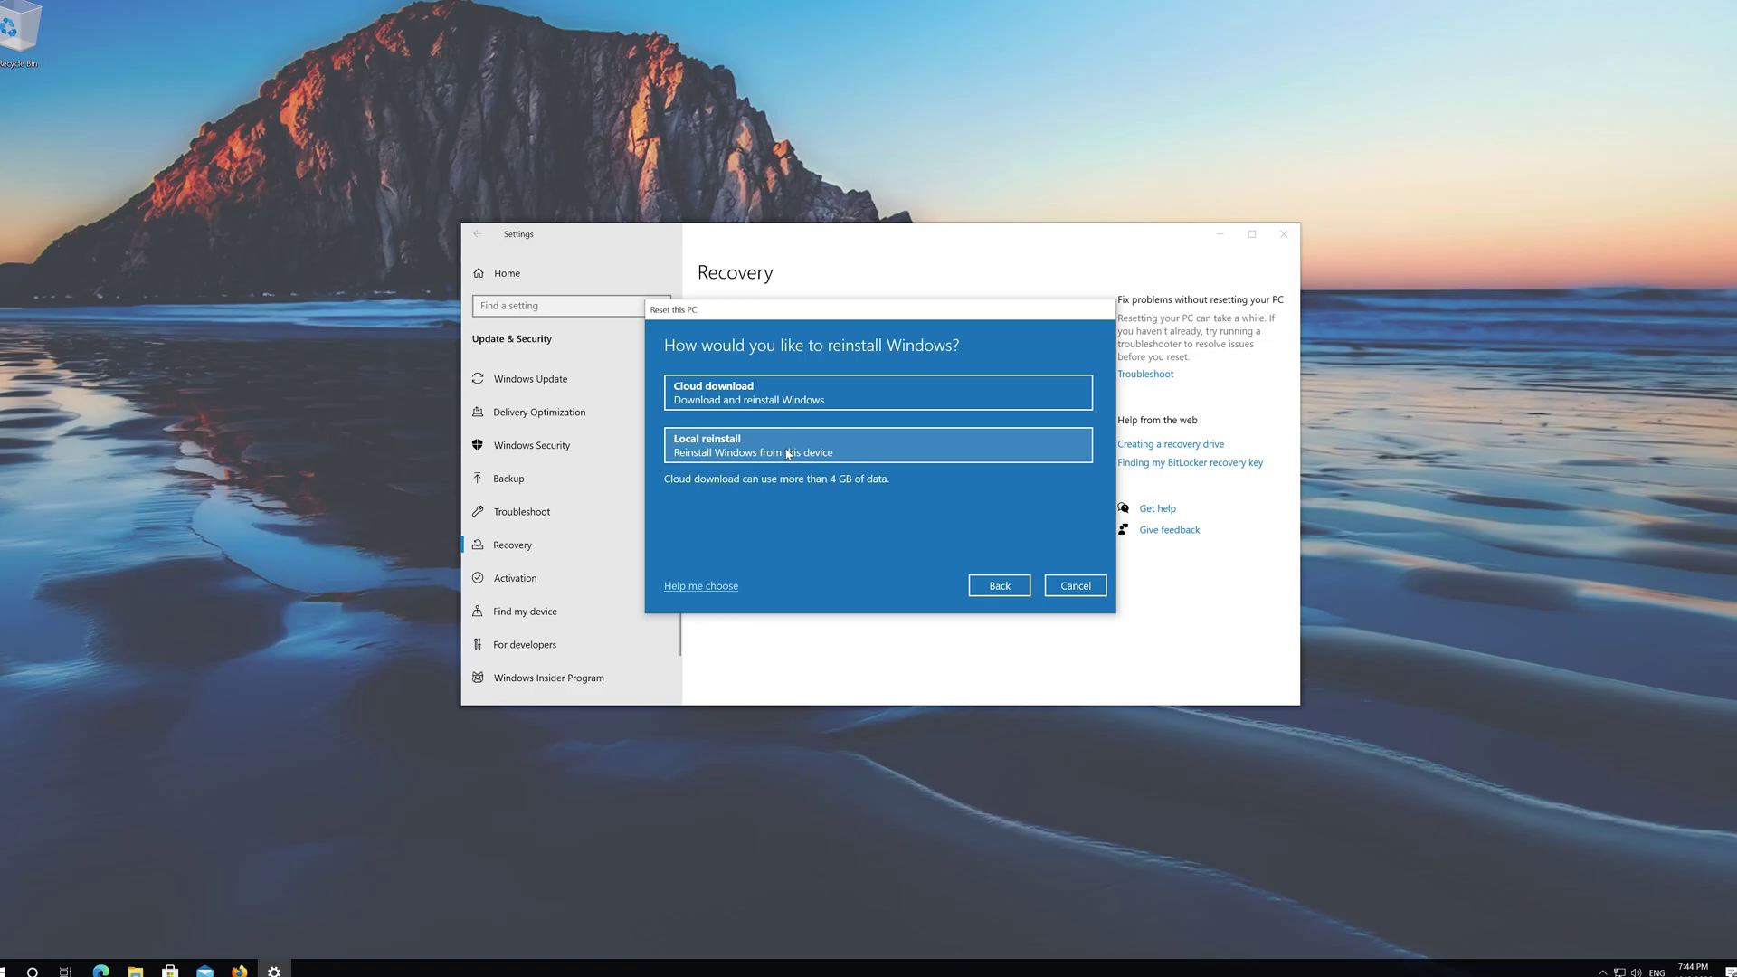
left_click(787, 454)
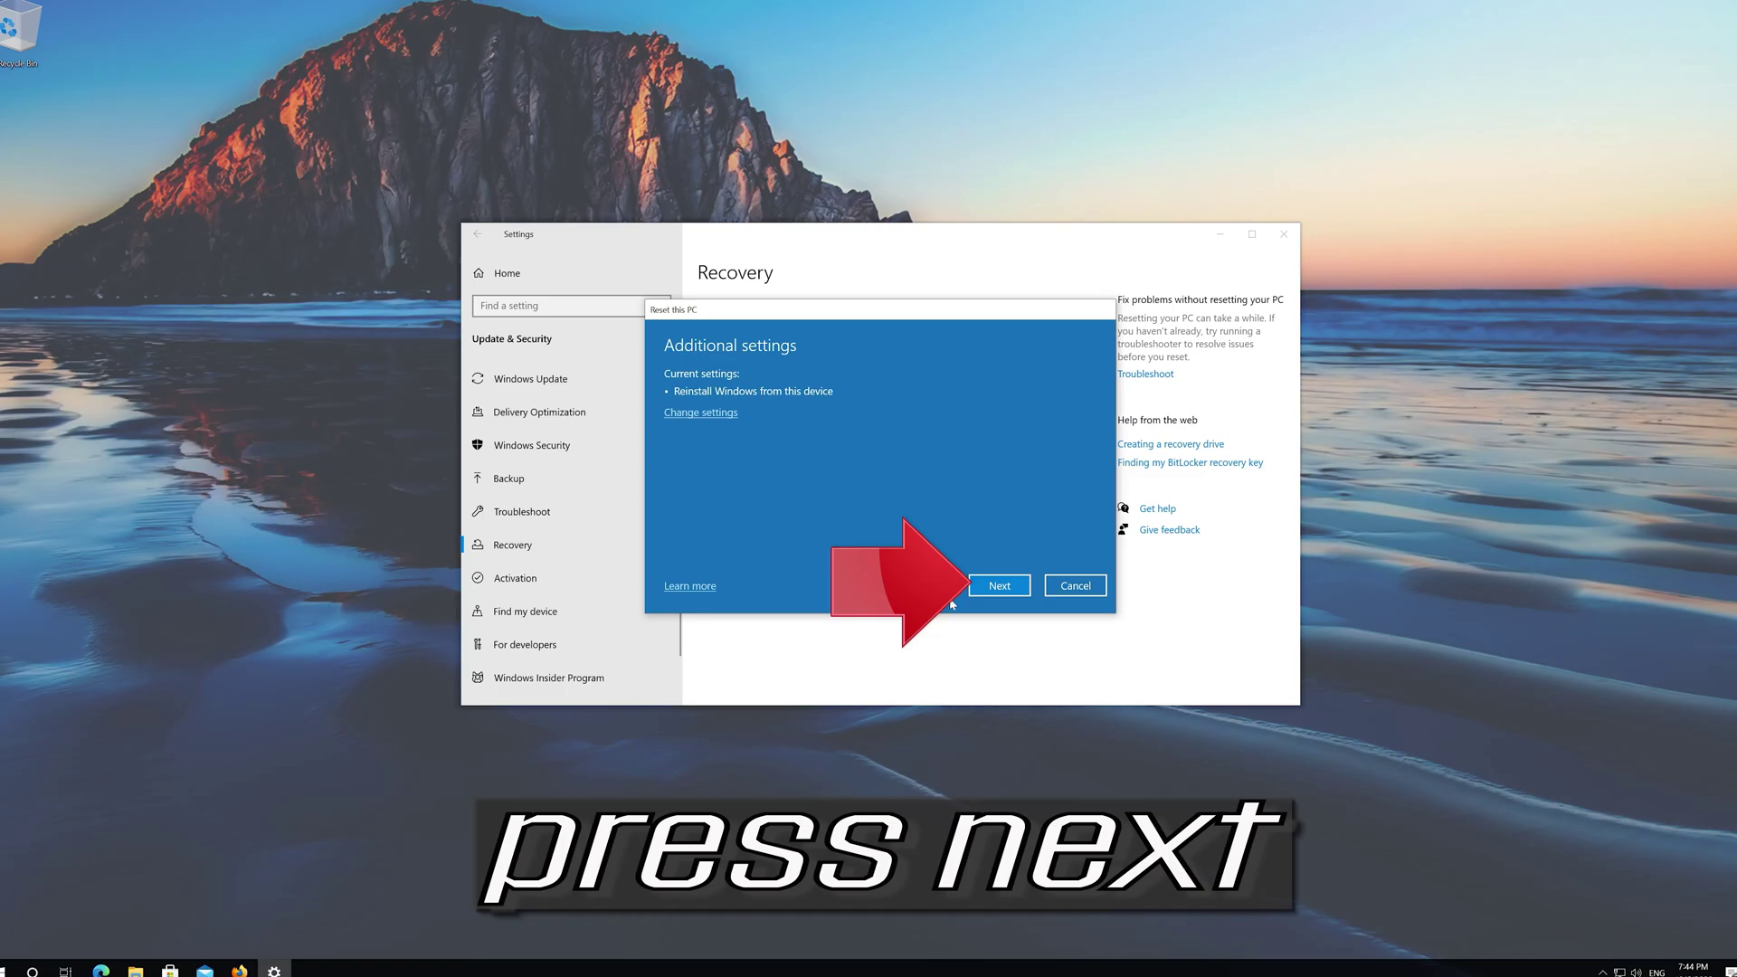
left_click(1005, 588)
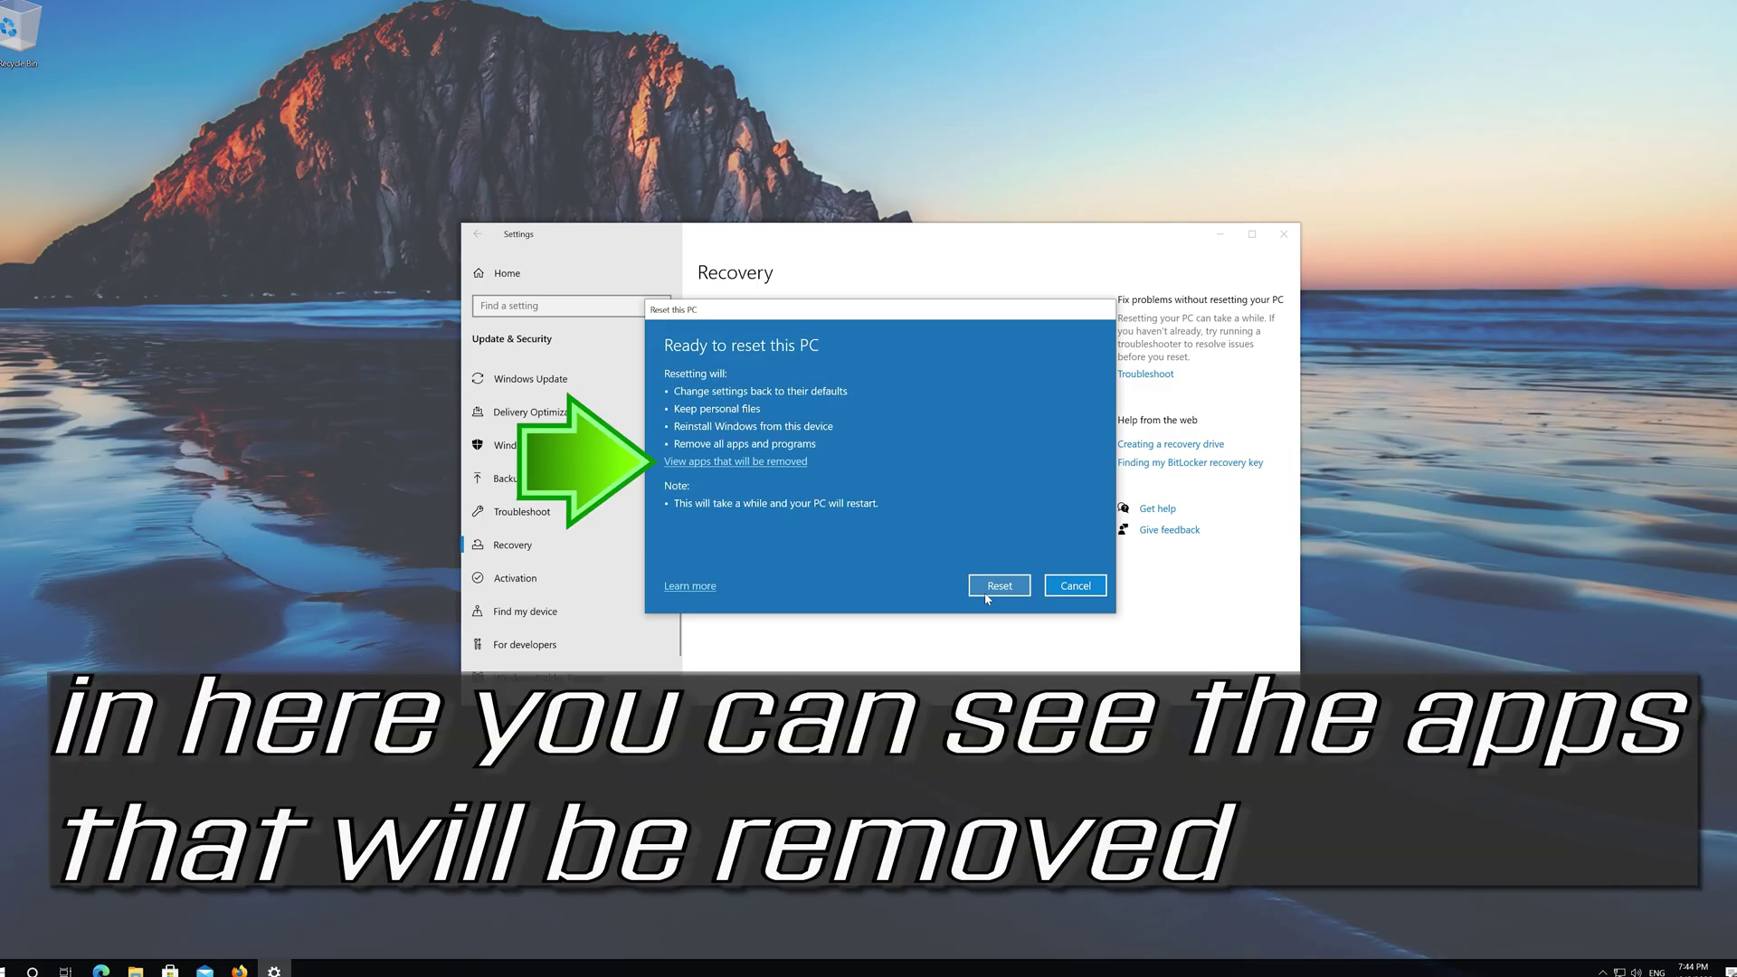
Step: Check the list of apps that will be removed, then launch the keep-files reset
left_click(765, 462)
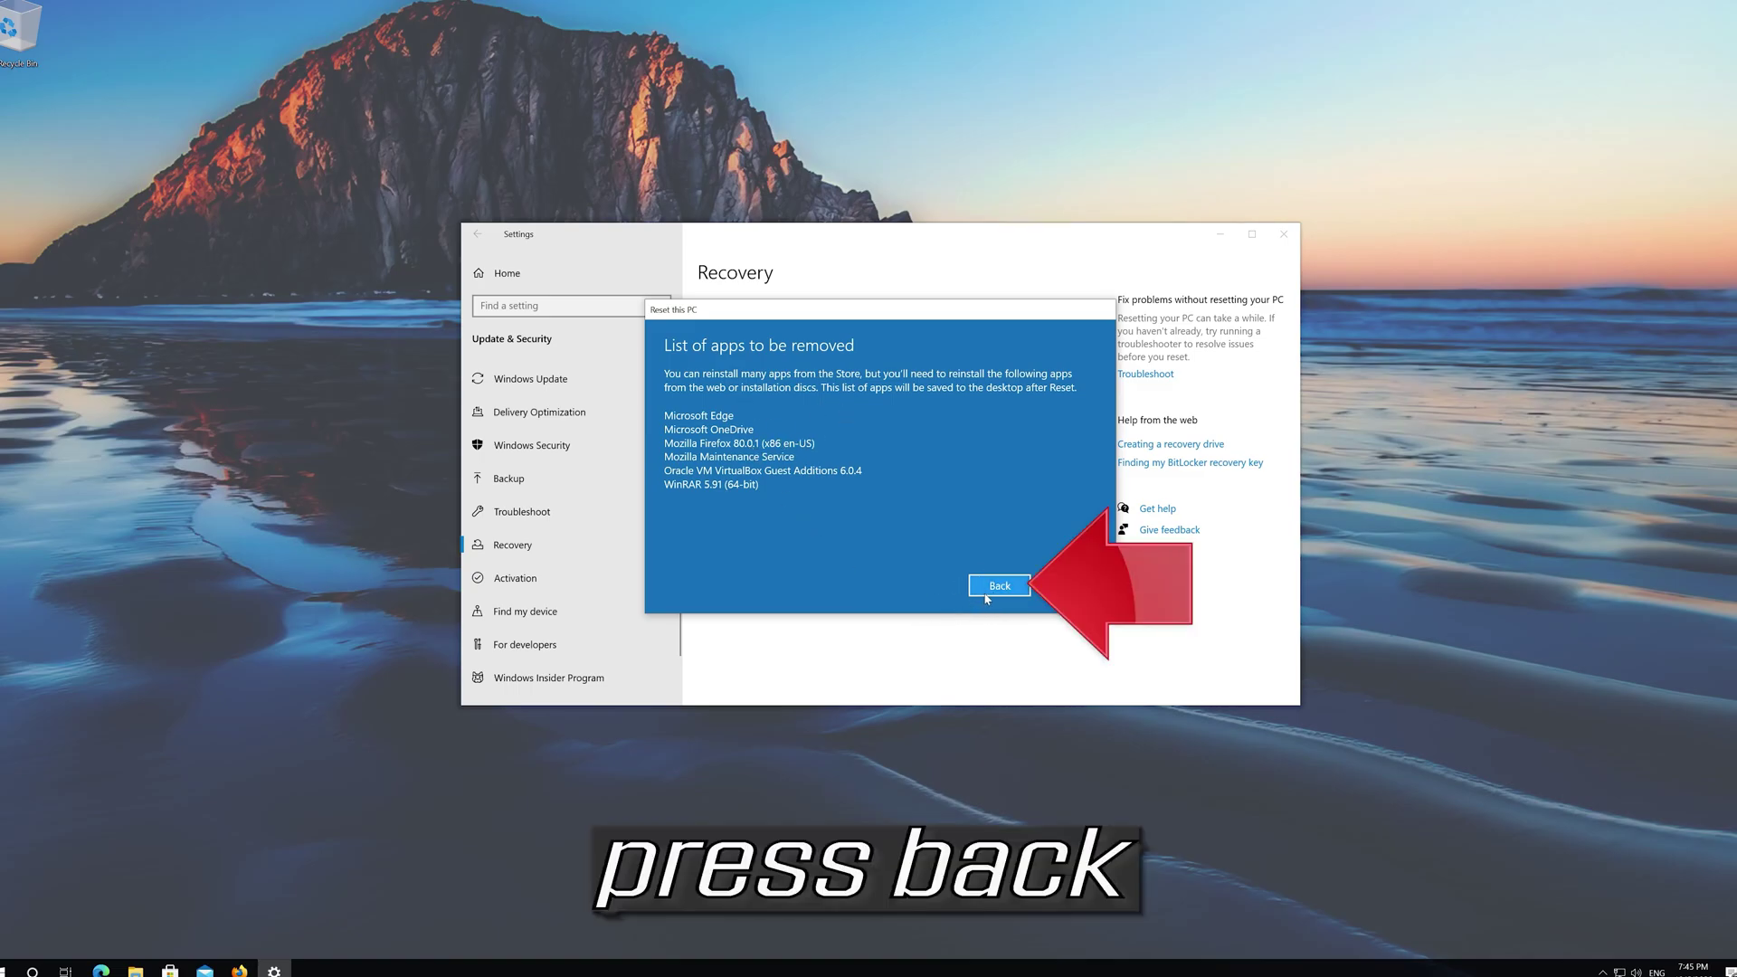
left_click(987, 597)
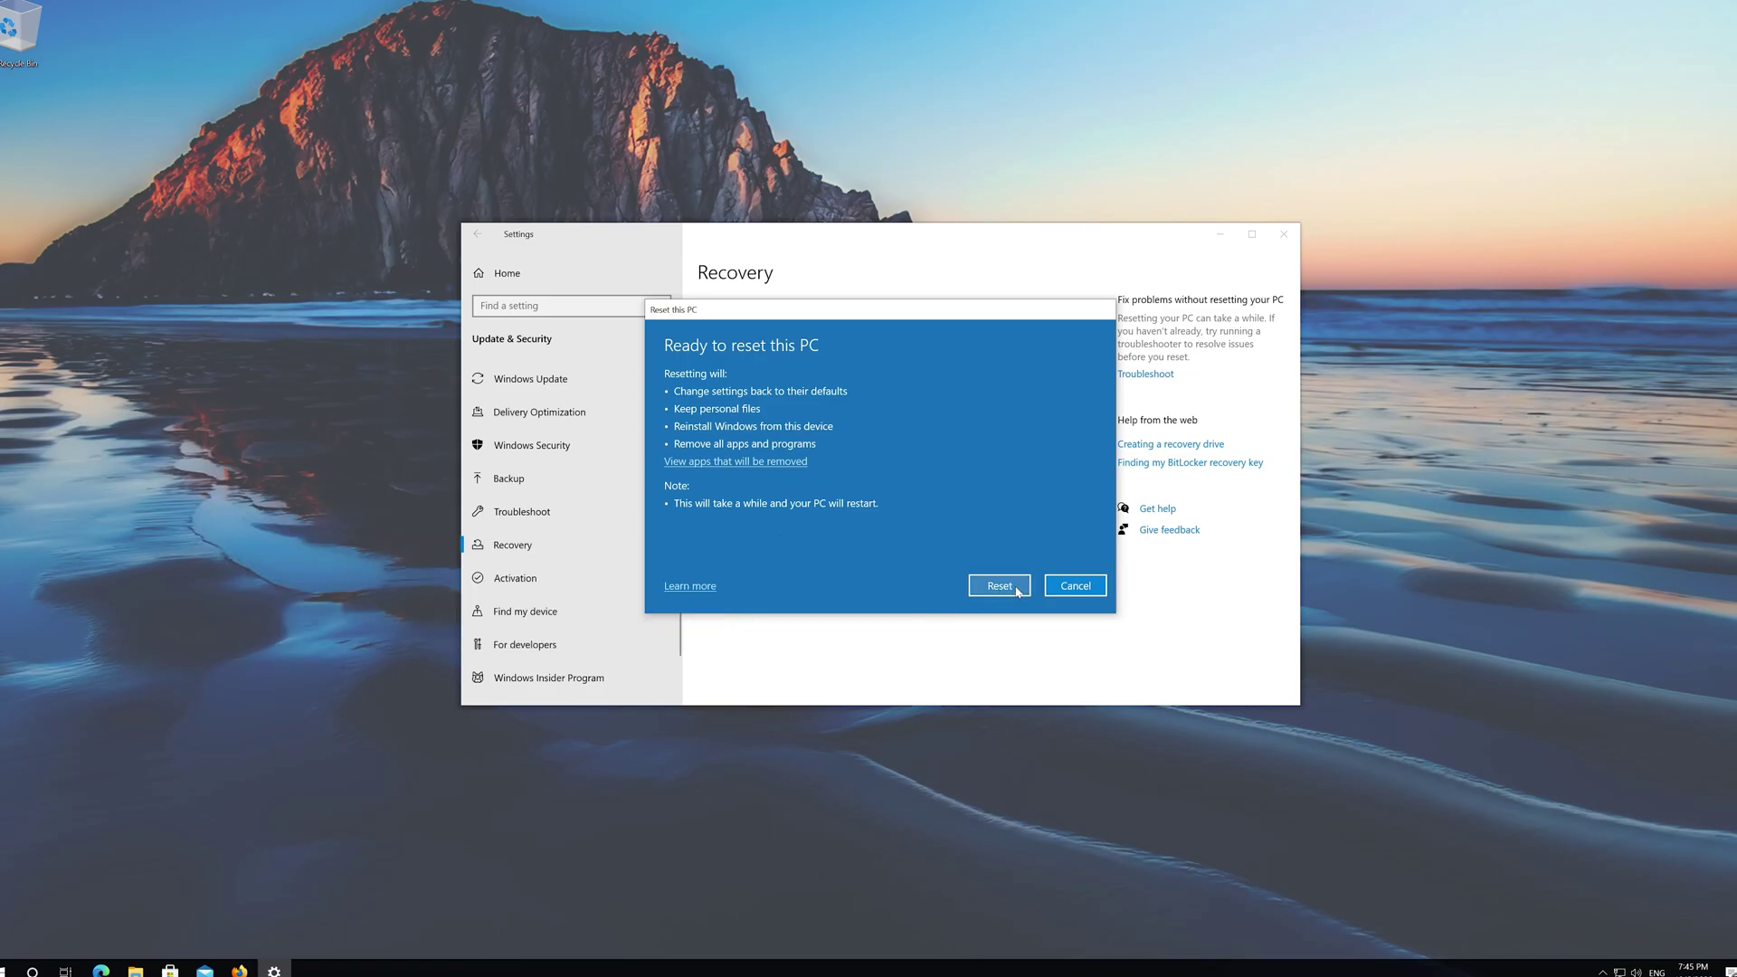
left_click(1015, 589)
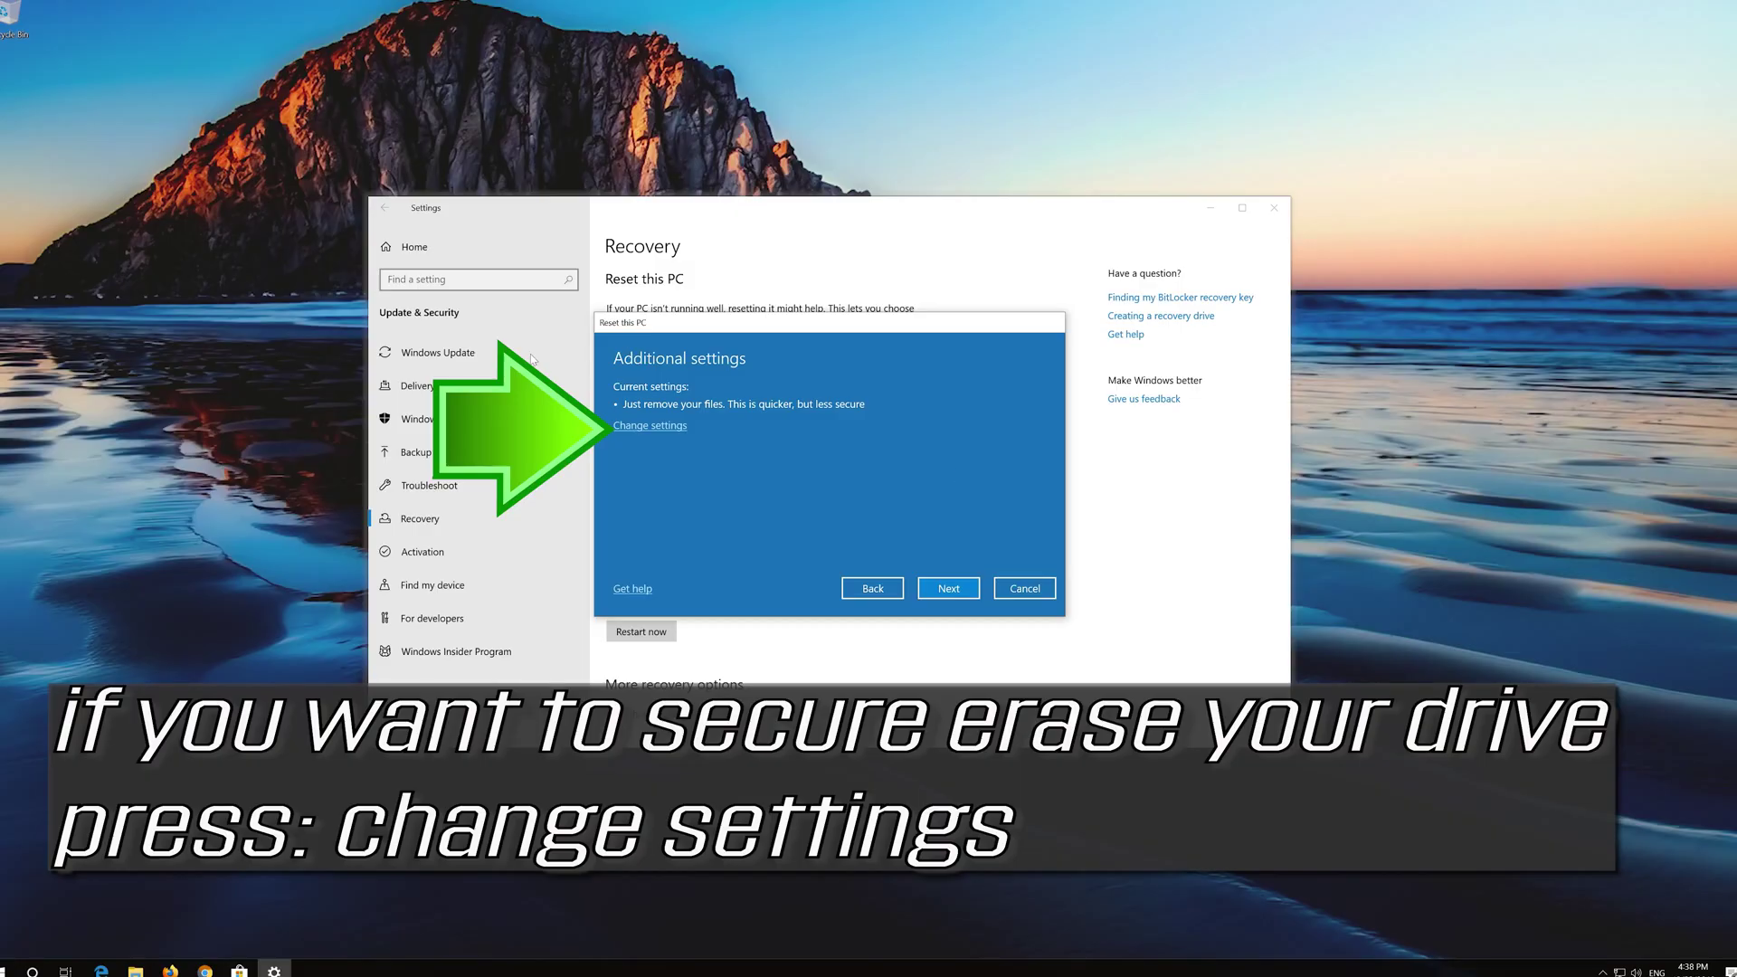
Step: Switch Data erasure on in the reset settings and launch the remove-everything reset
left_click(646, 427)
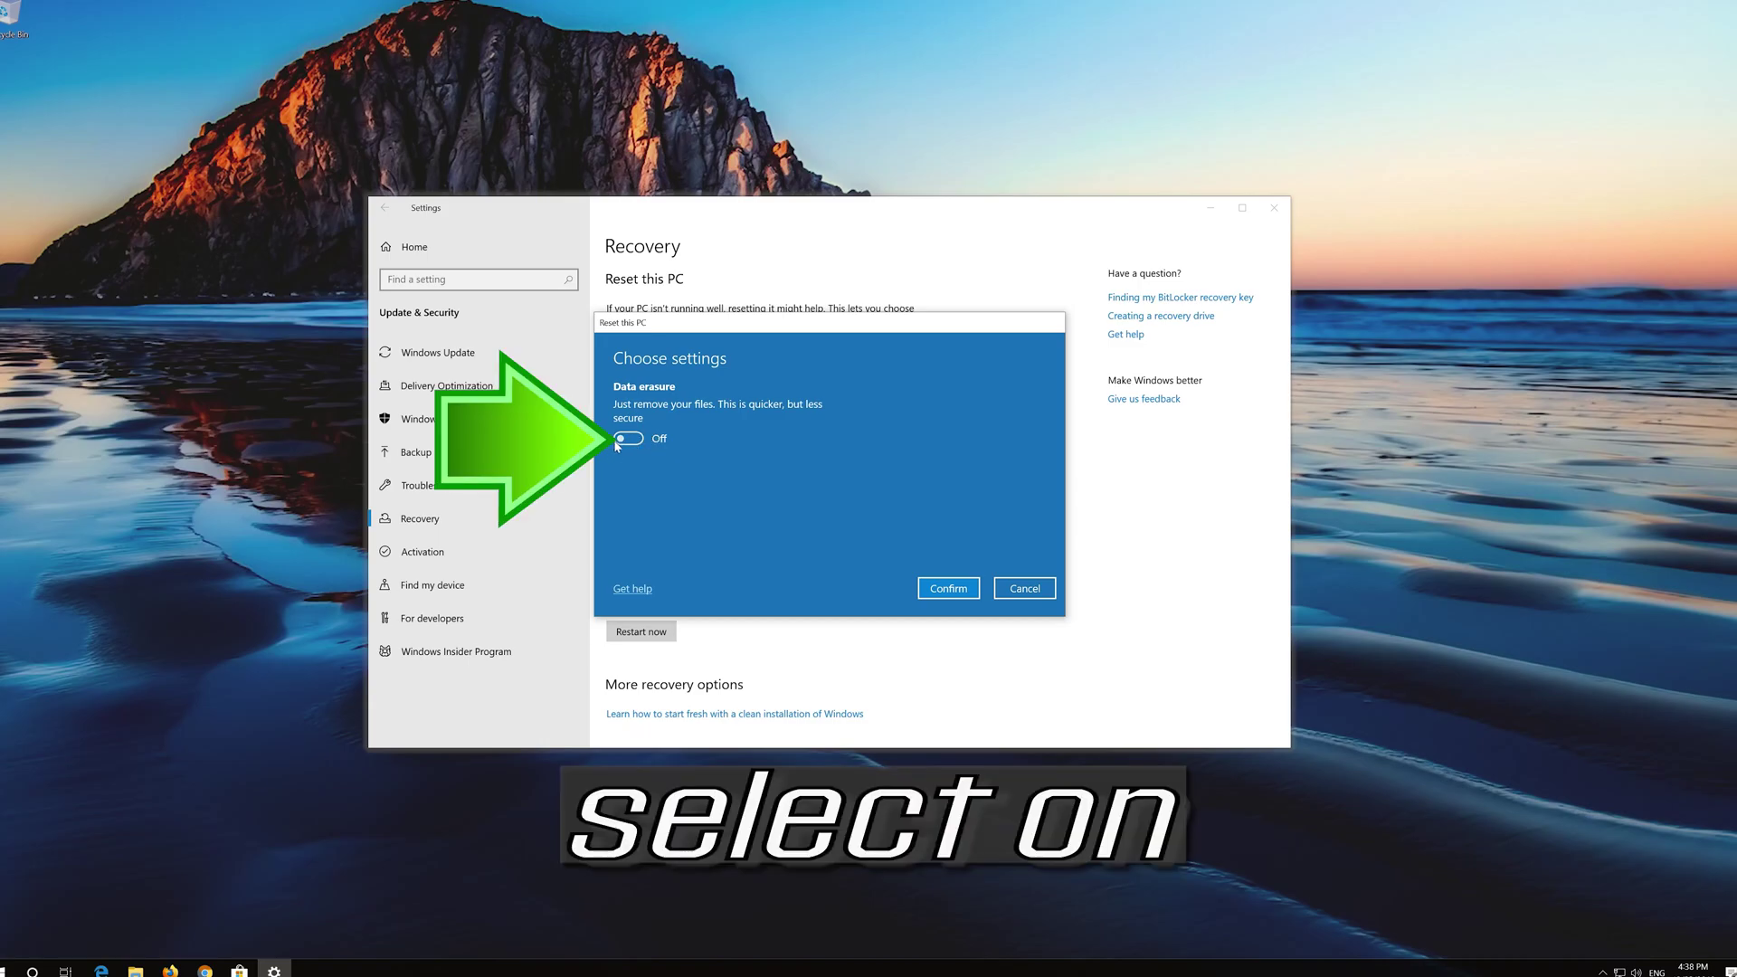
left_click(616, 442)
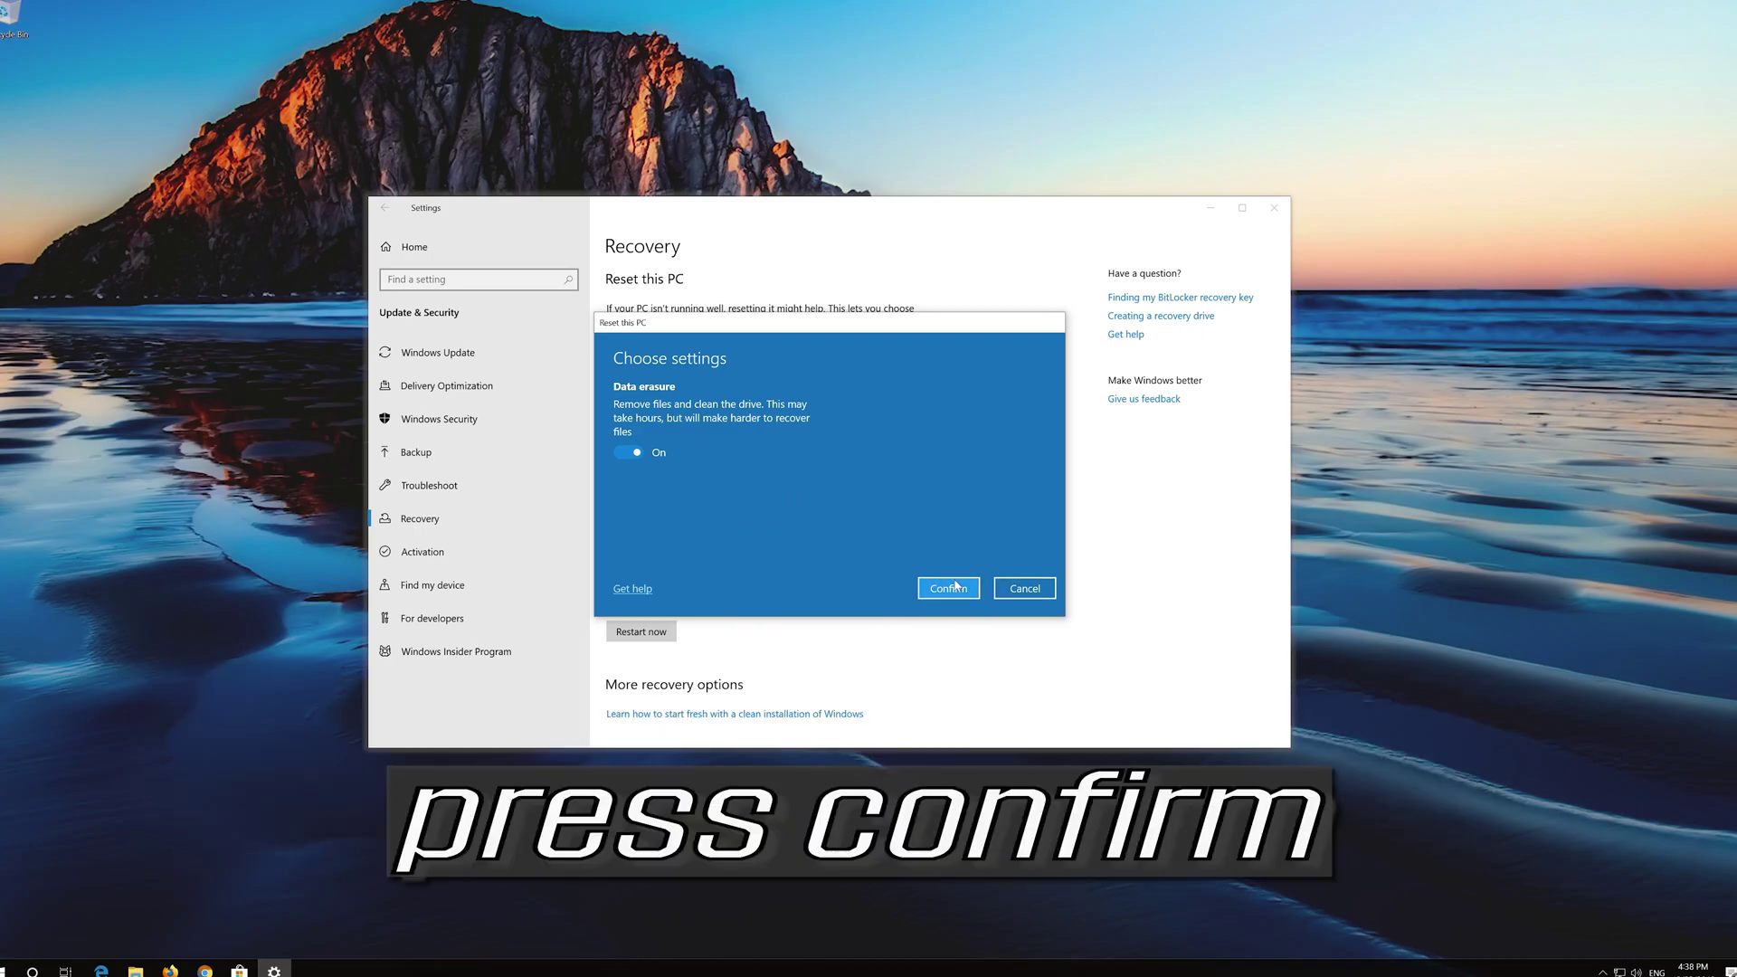
left_click(948, 589)
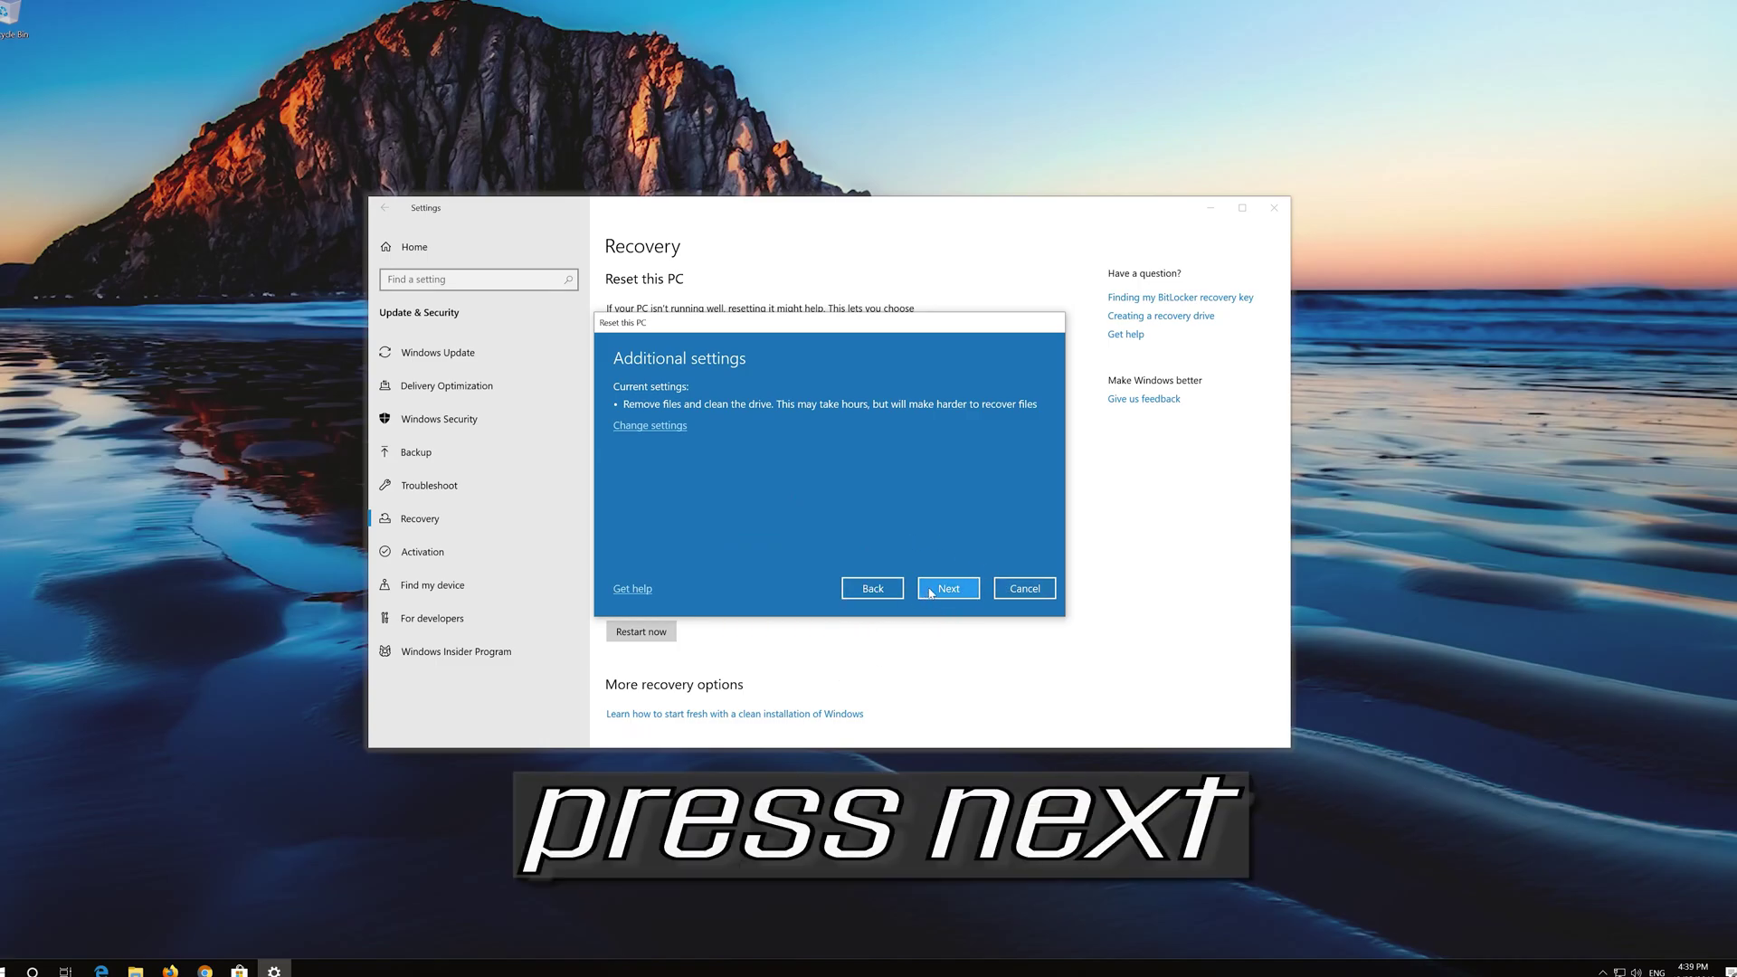
left_click(931, 590)
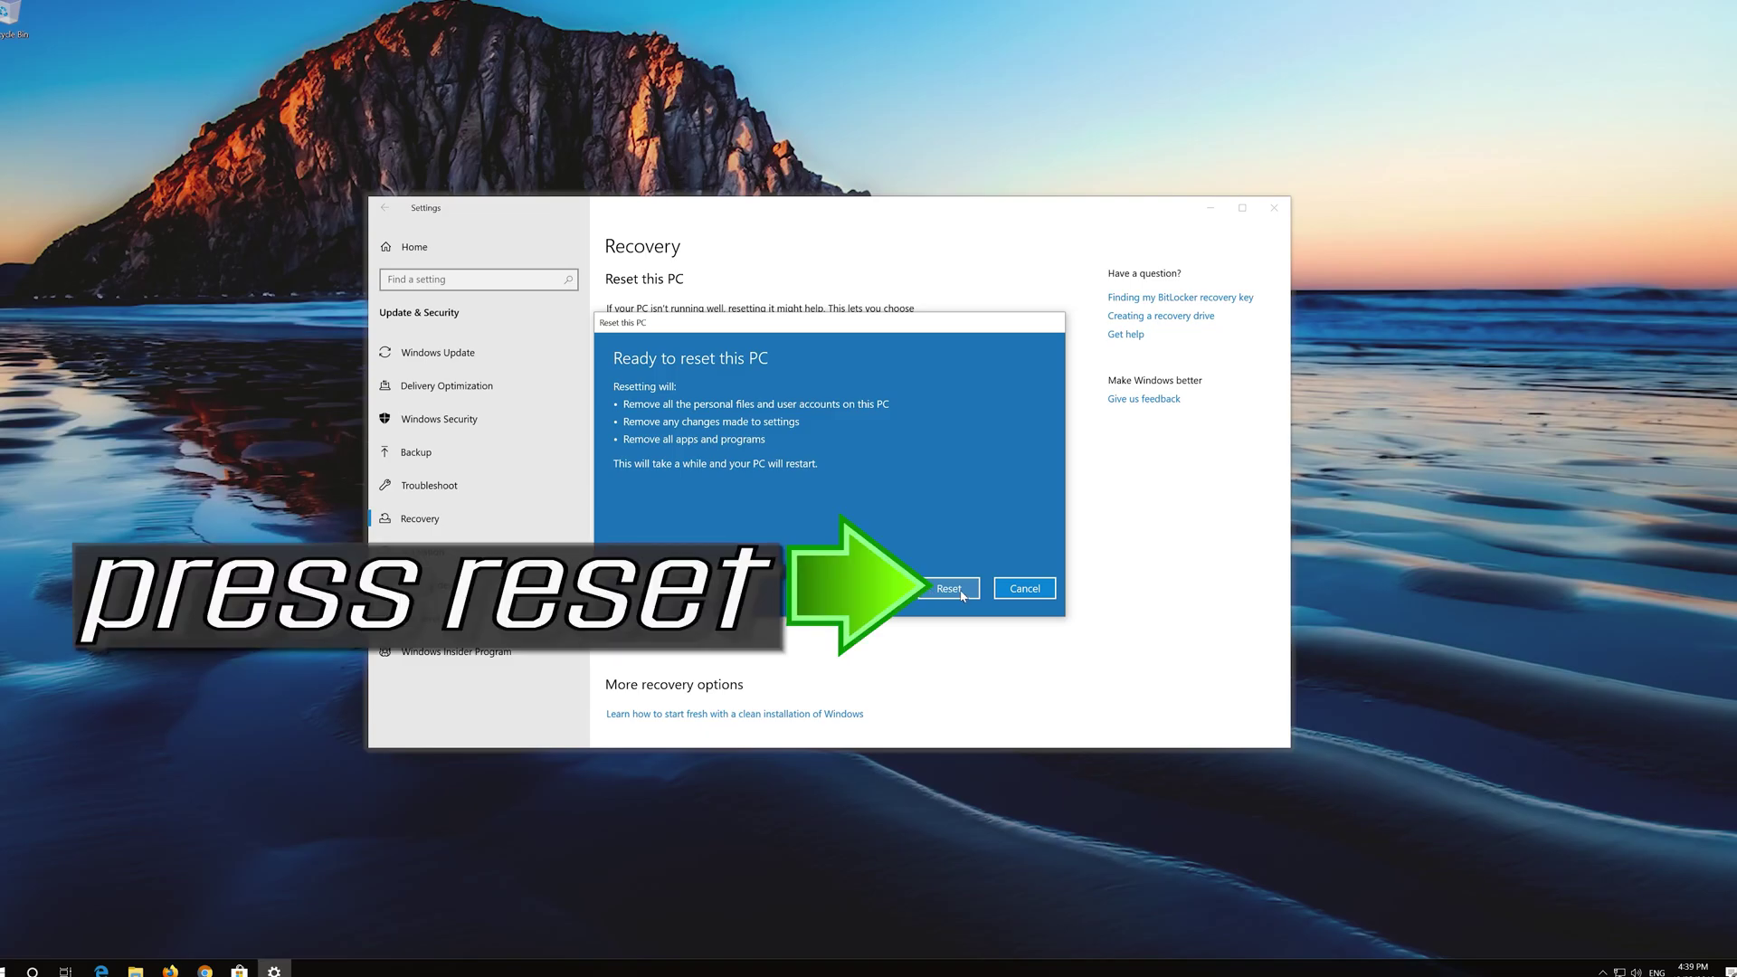
left_click(949, 589)
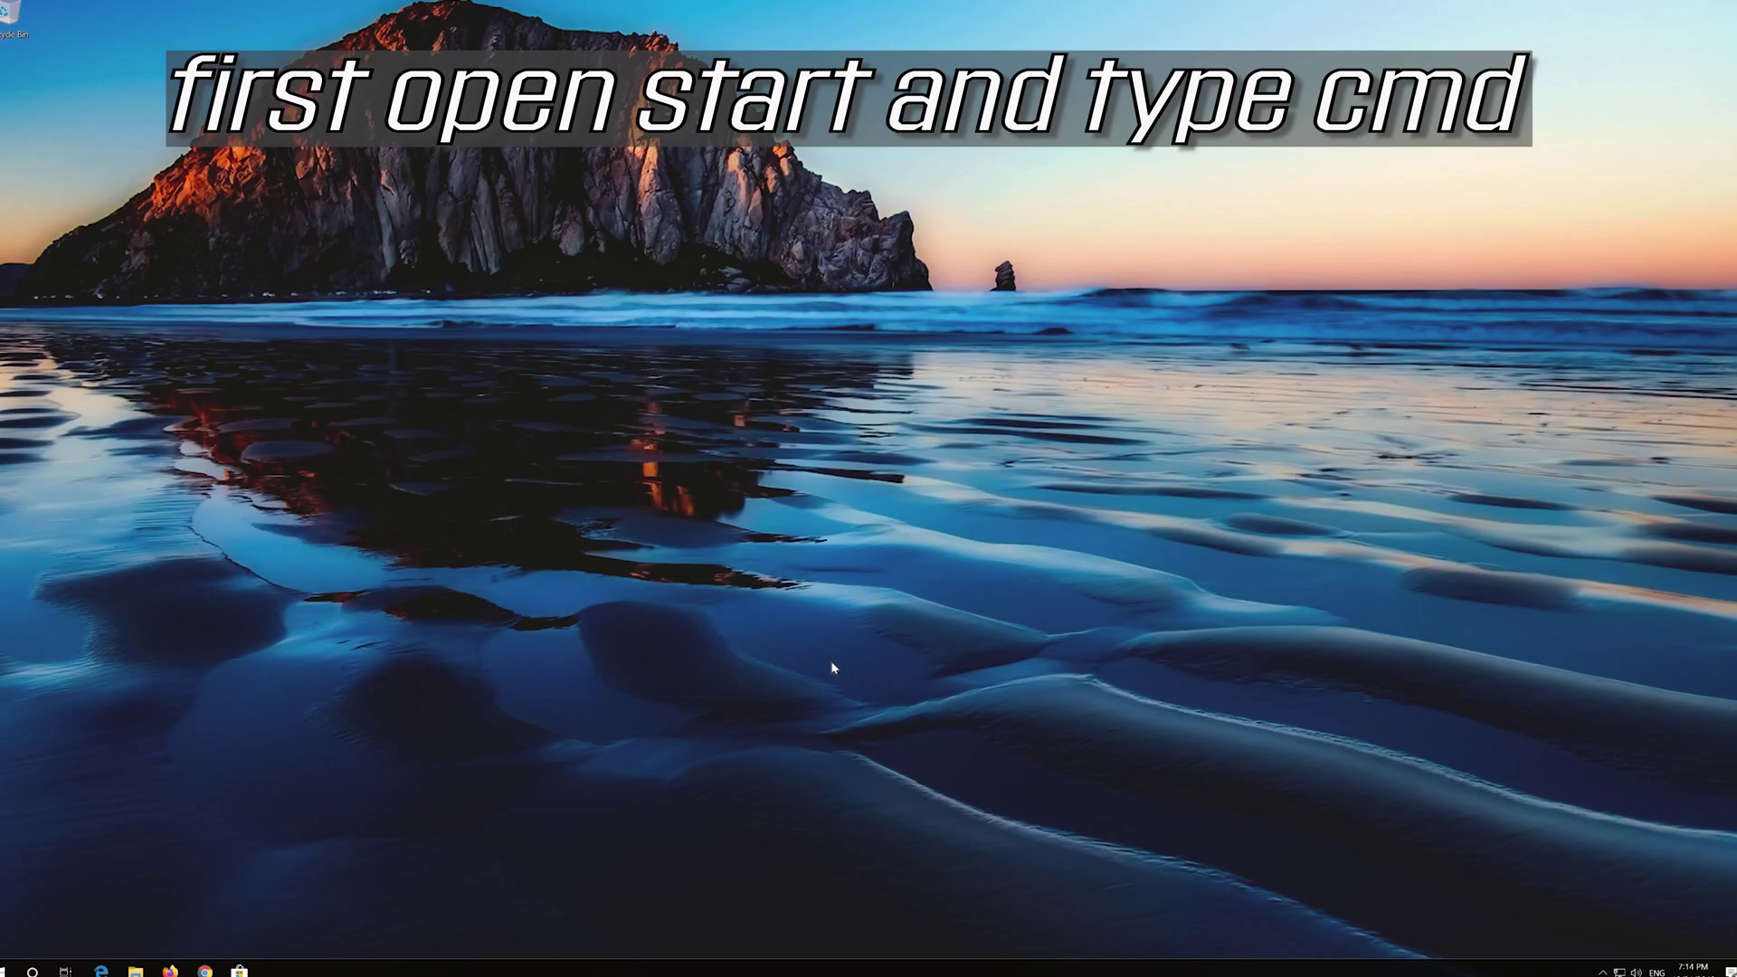
Step: Search Start for Command Prompt and run it as administrator, approving the UAC prompt
key("super")
type("cdm")
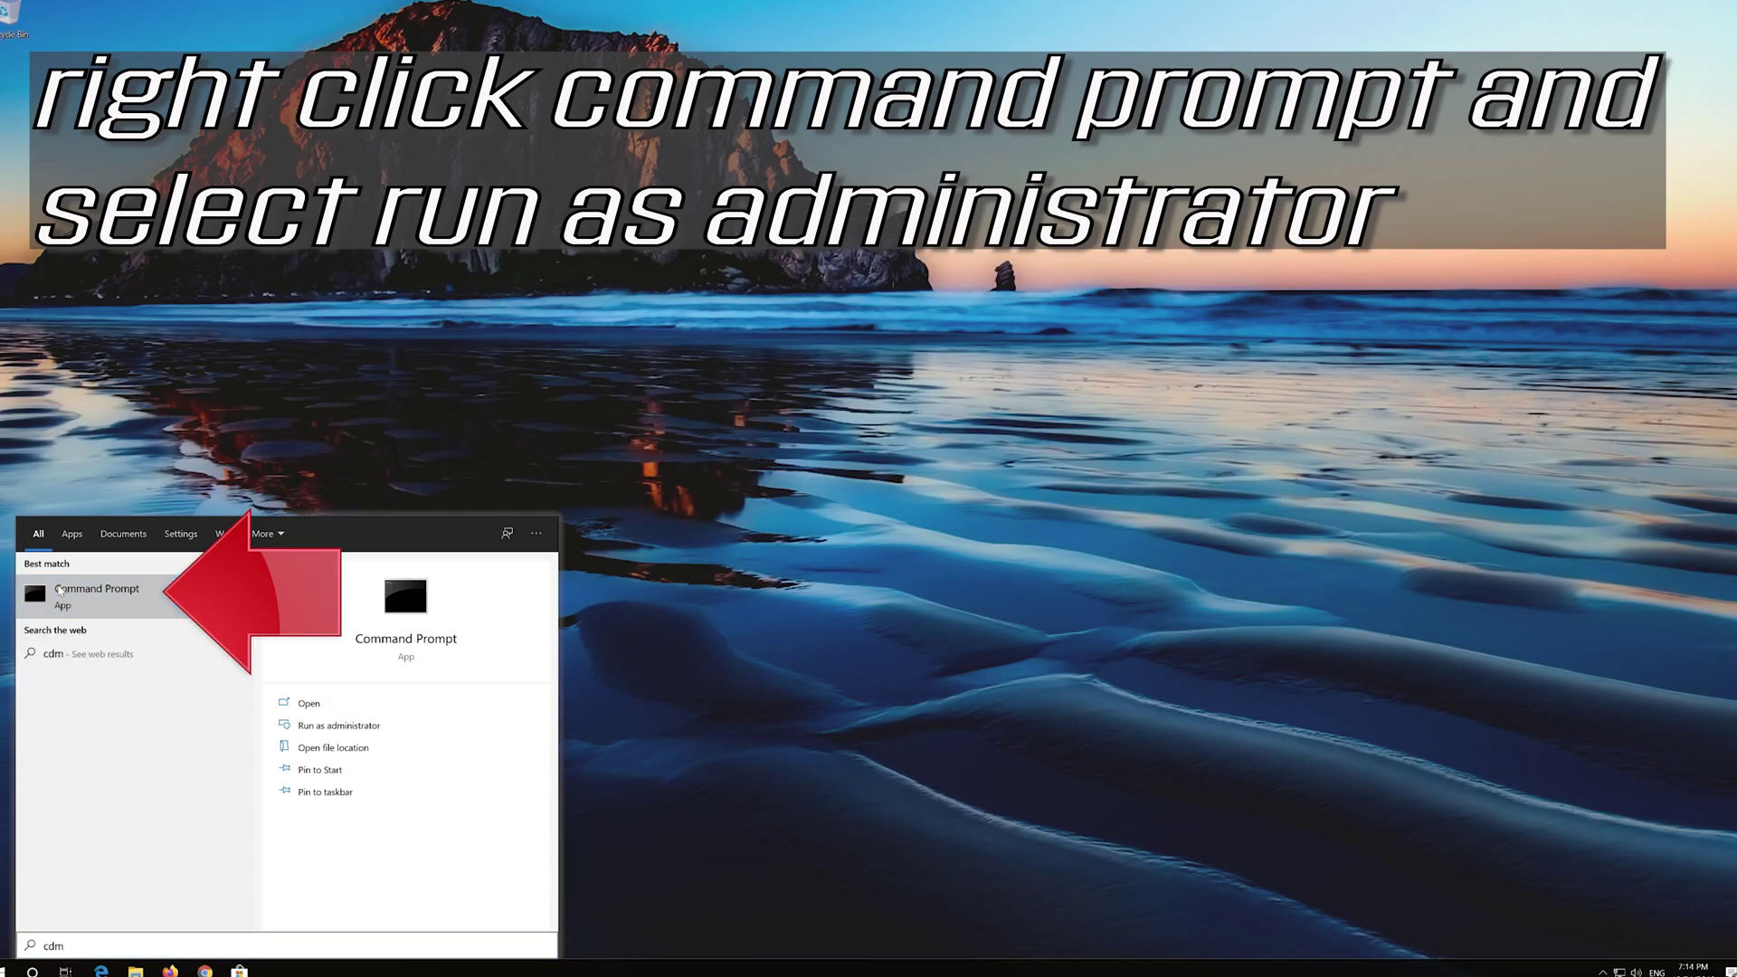
right_click(60, 590)
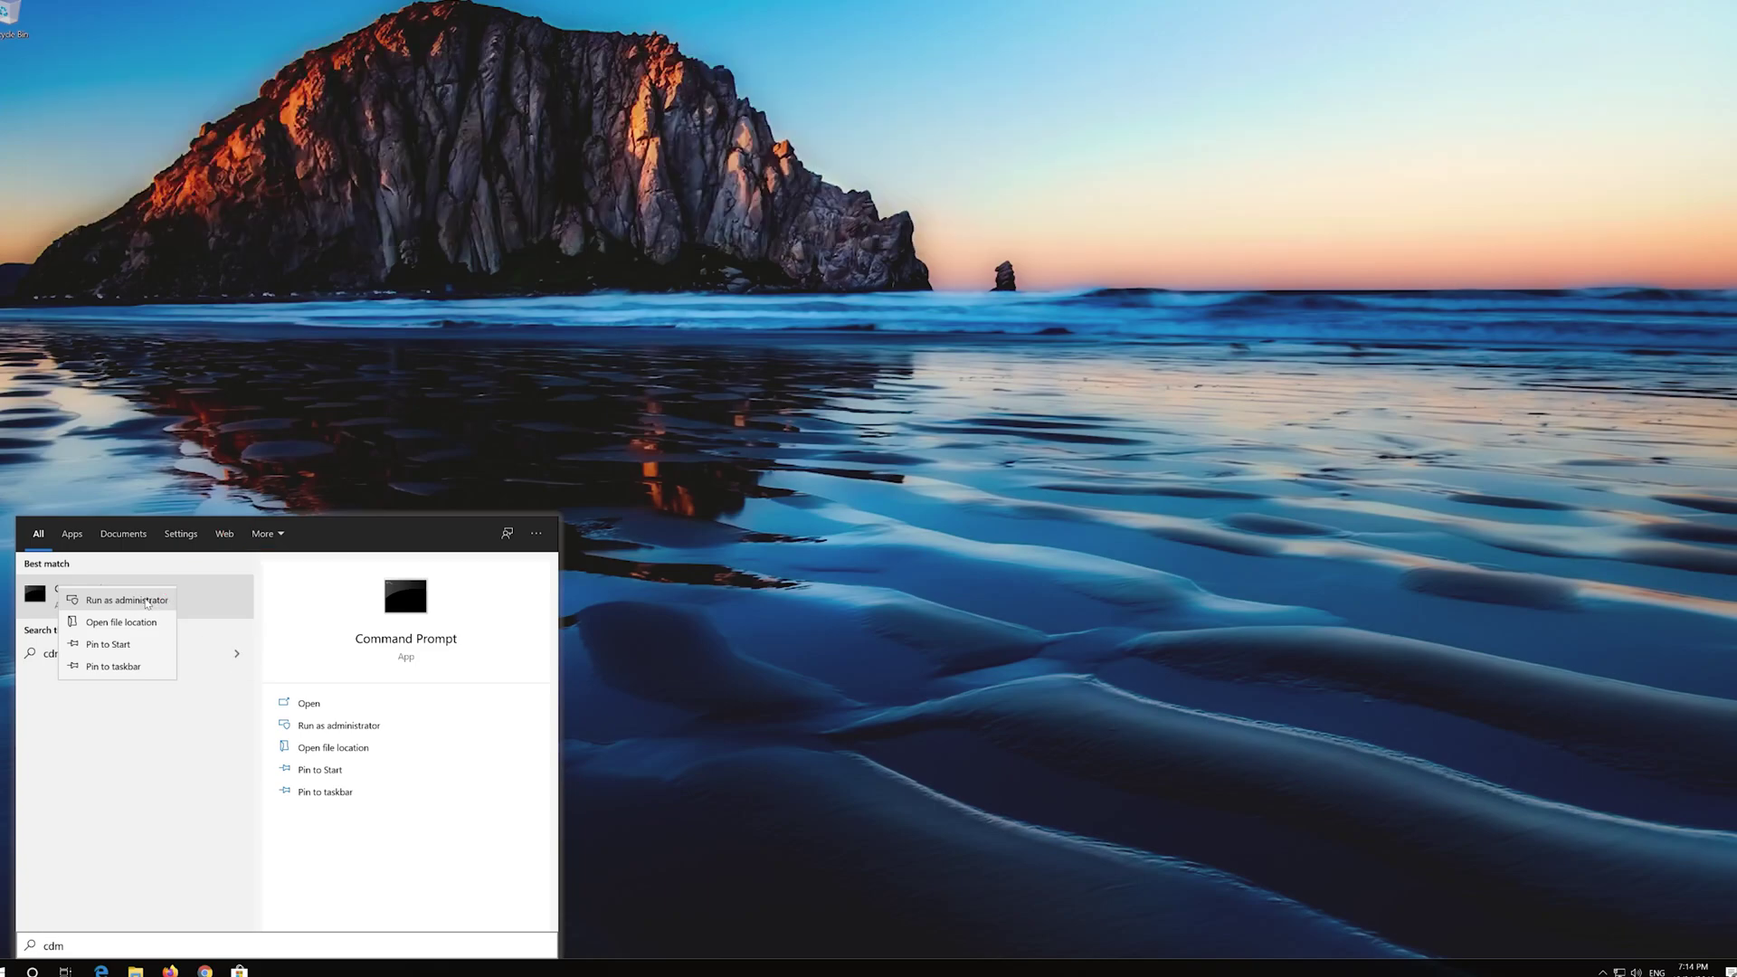
left_click(147, 600)
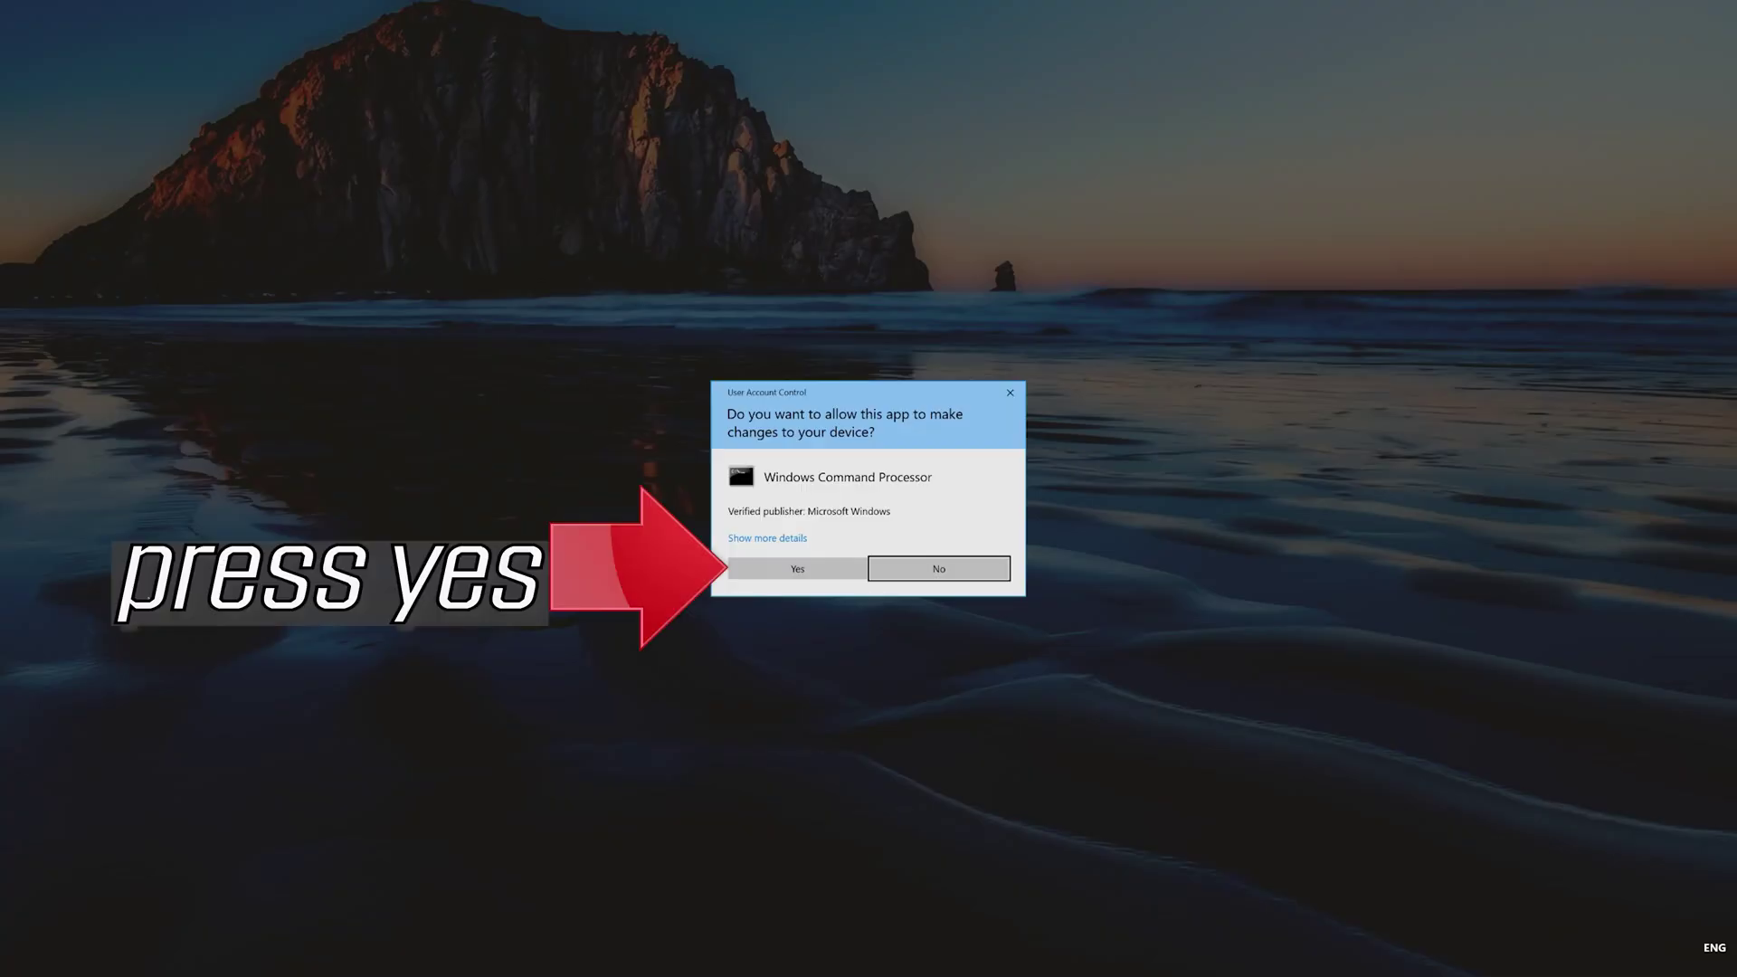
left_click(819, 570)
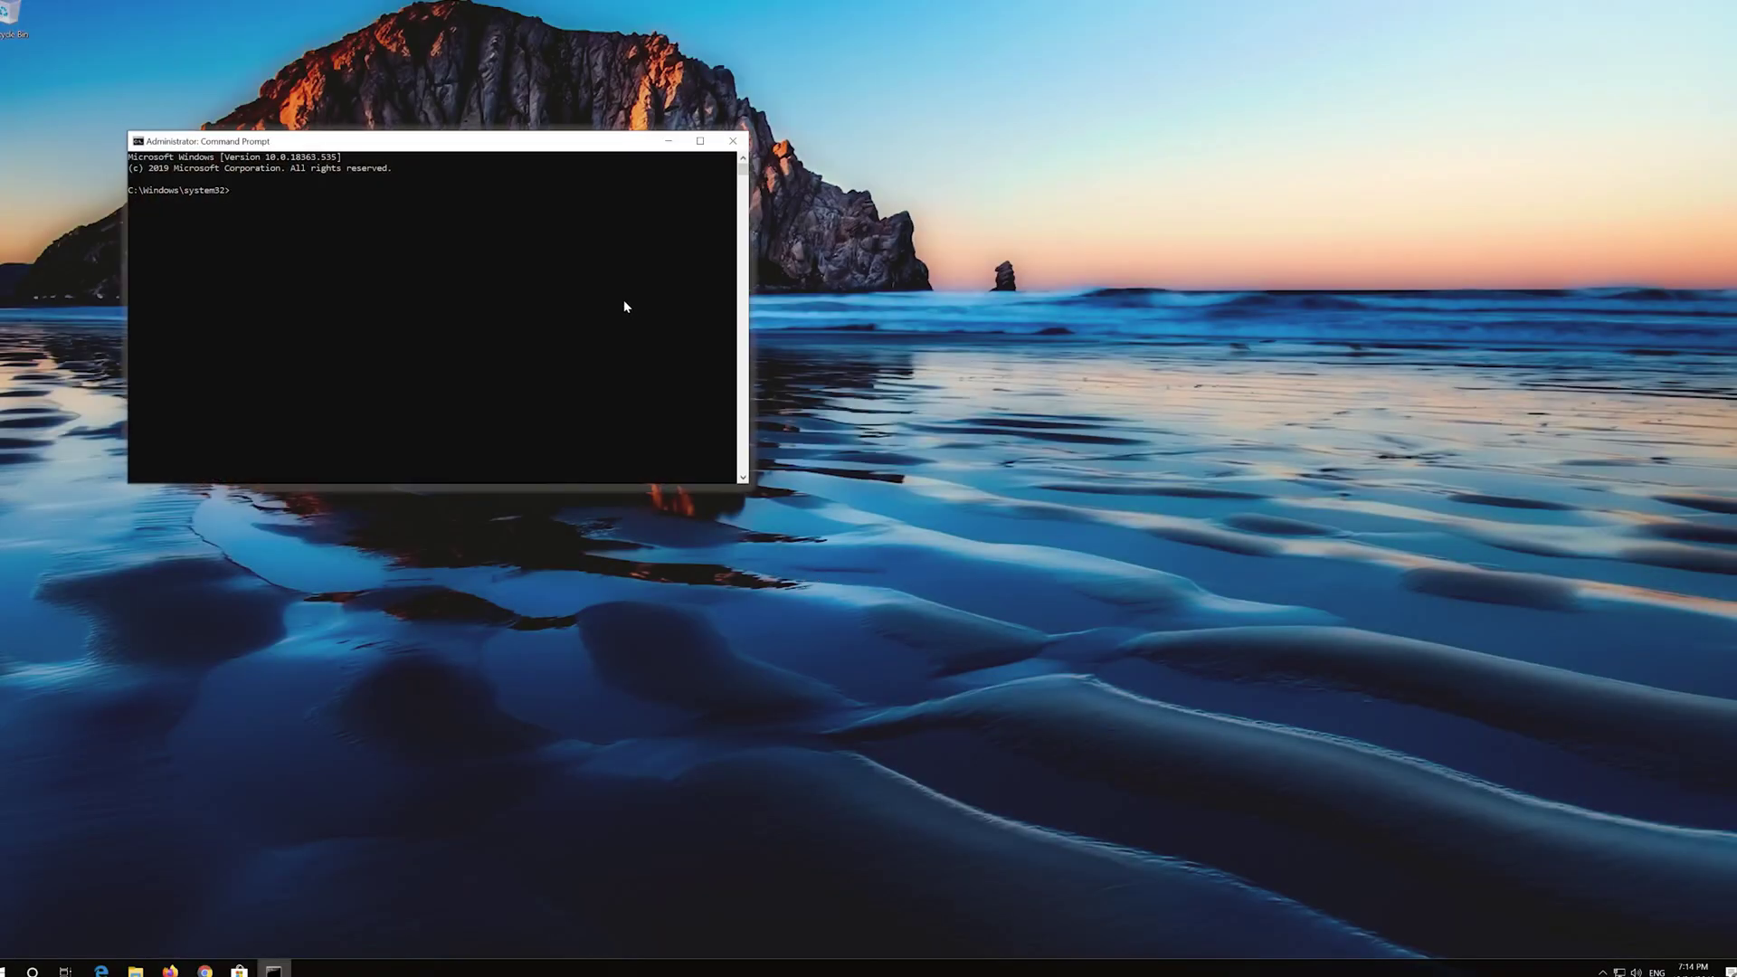
Step: Run systemreset -factoryreset, choose Keep my files, and launch the factory reset
mouse_move(563, 153)
left_mouse_down()
mouse_move(1014, 250)
mouse_move(996, 260)
left_mouse_up()
type("sy")
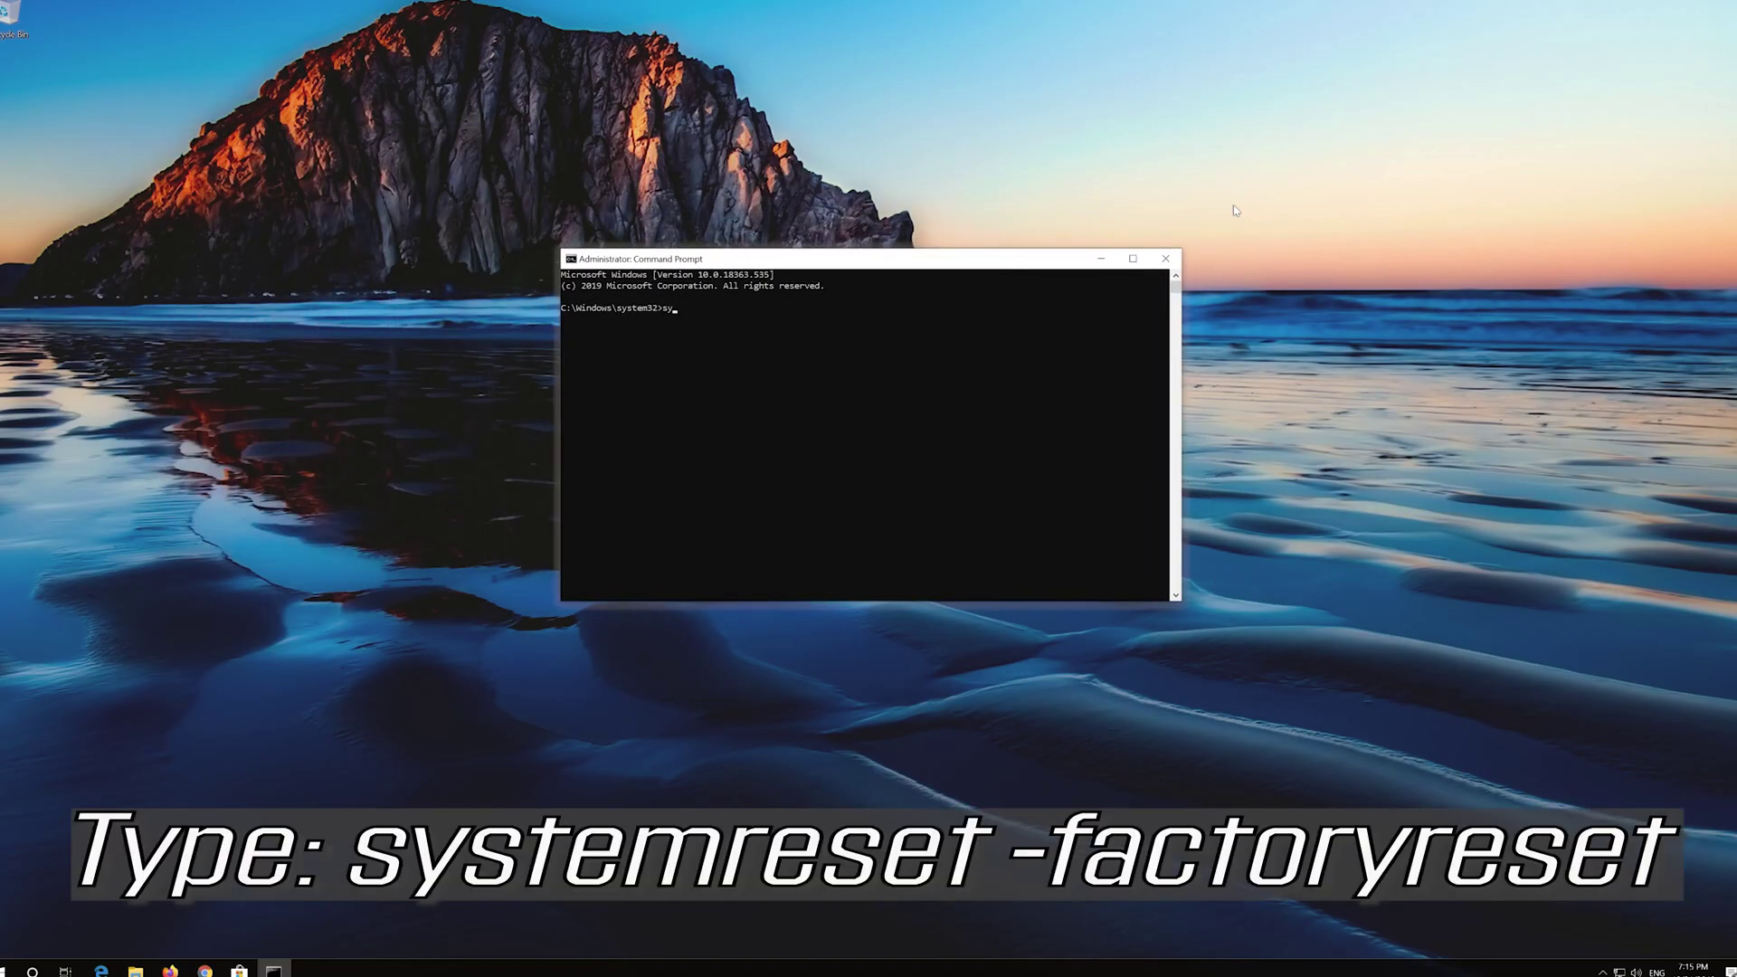
type("te")
type("set")
type("toryrese")
type("t")
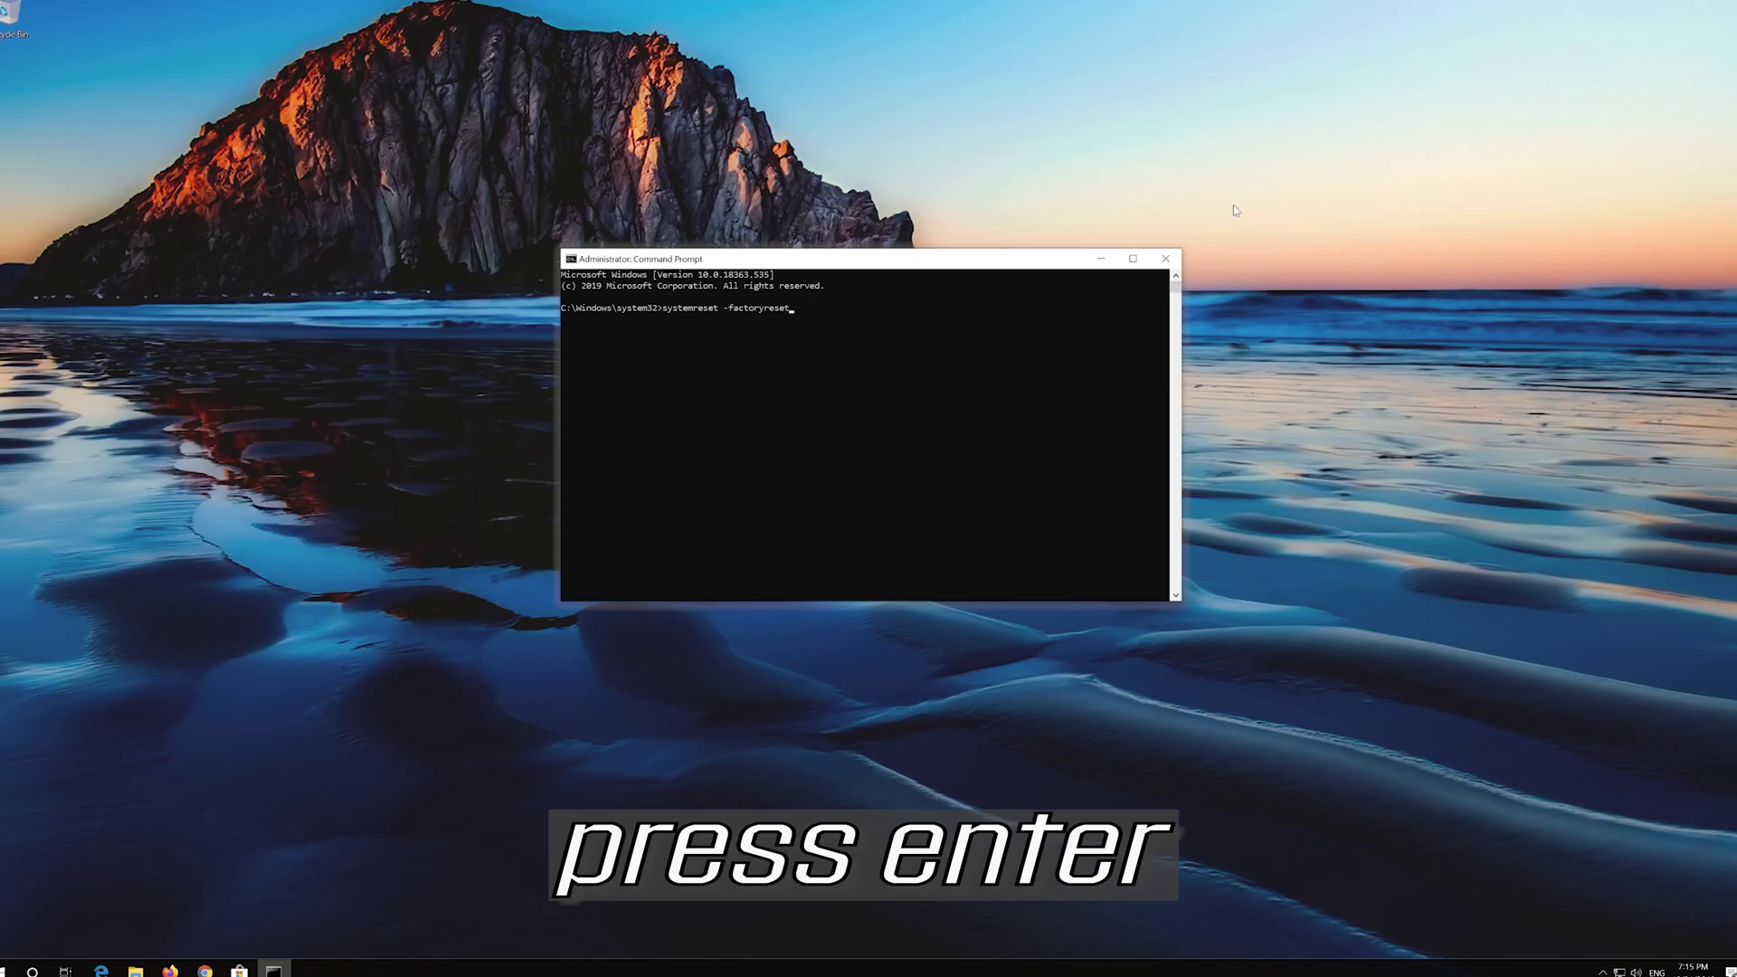
key("Return")
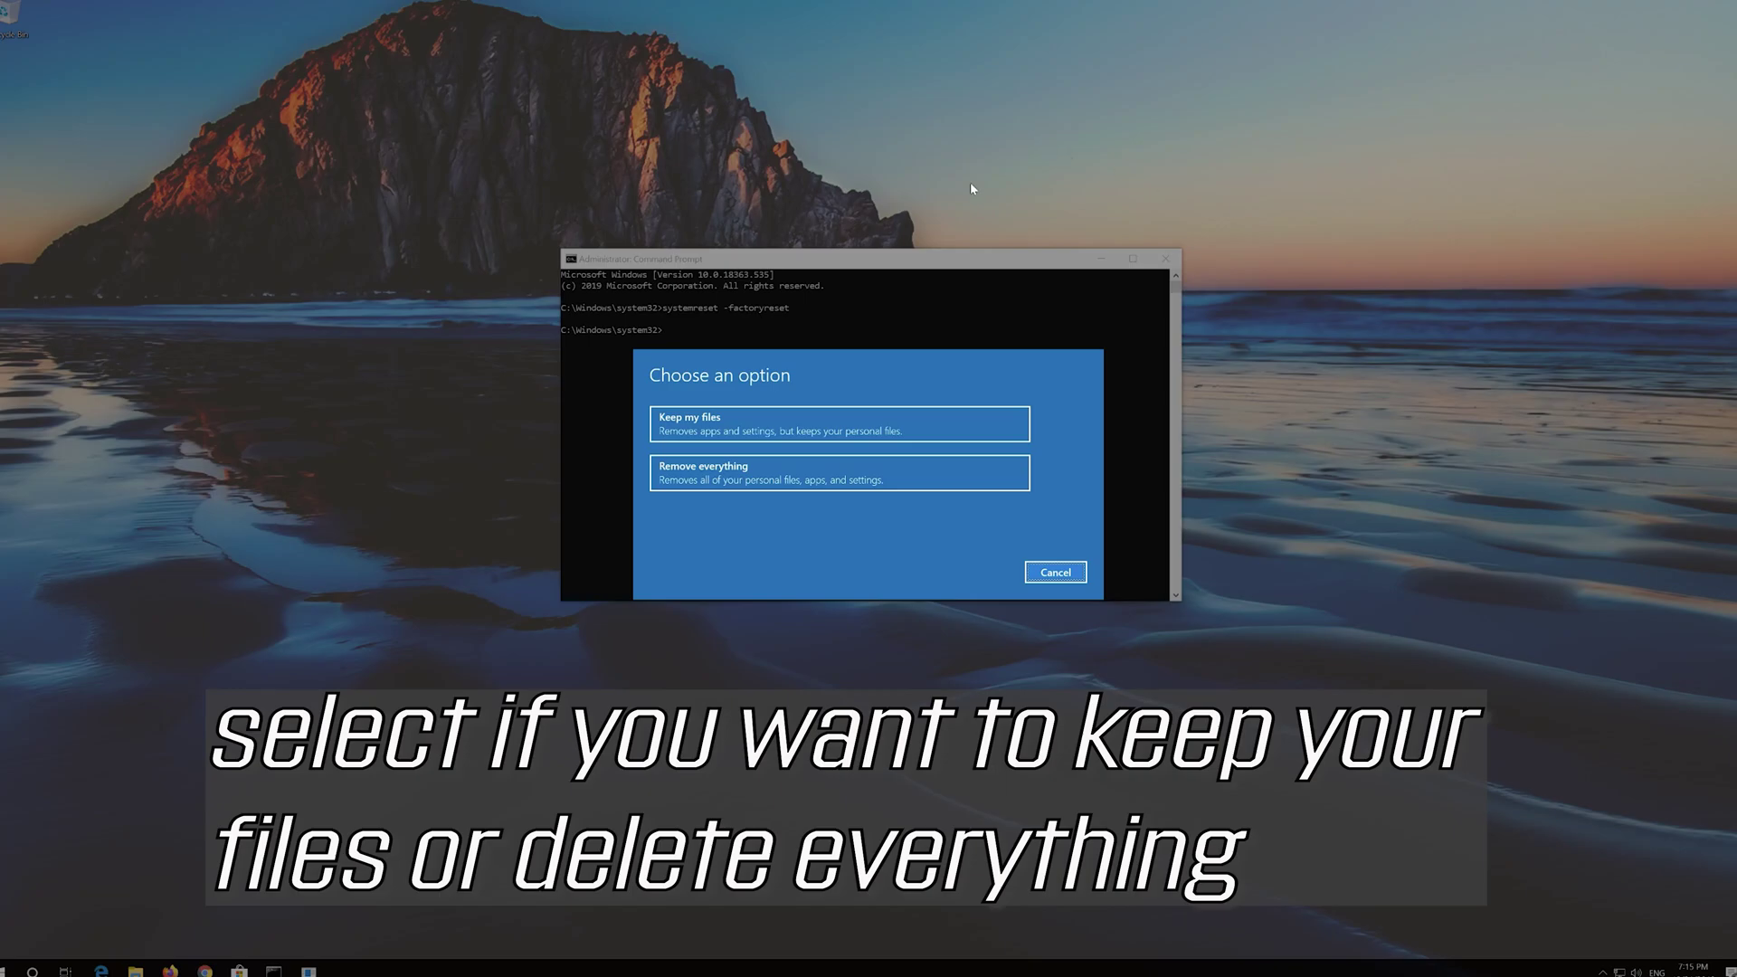
left_click(865, 422)
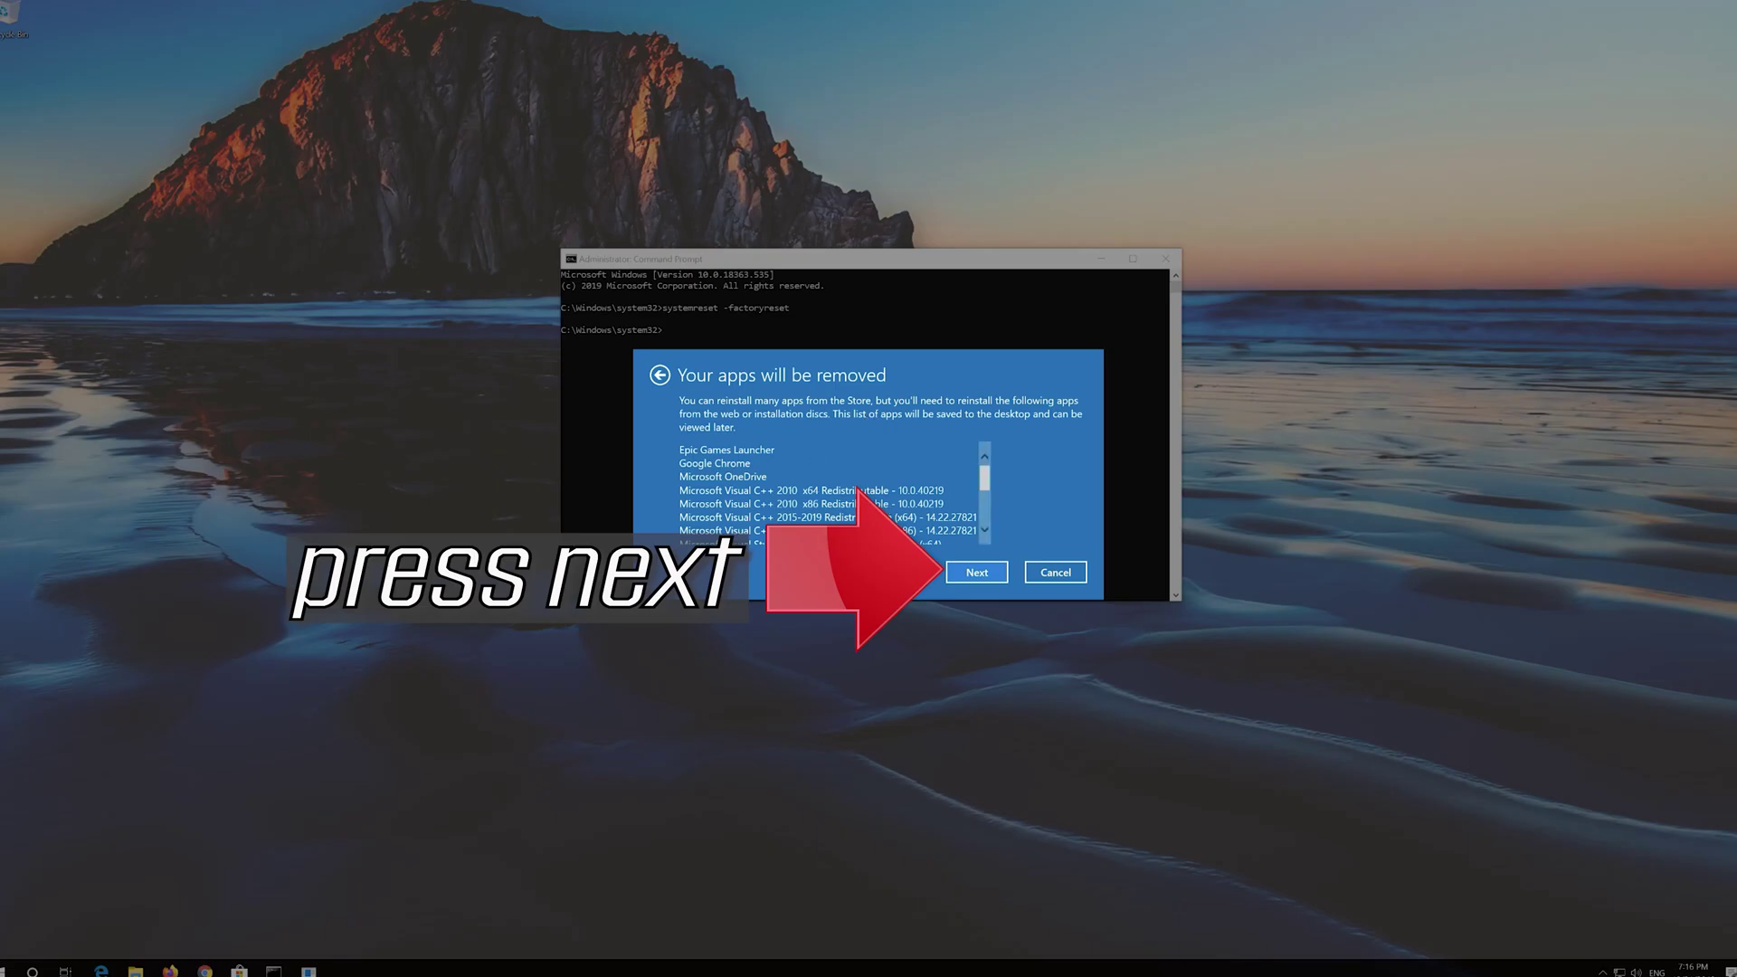
left_click(974, 566)
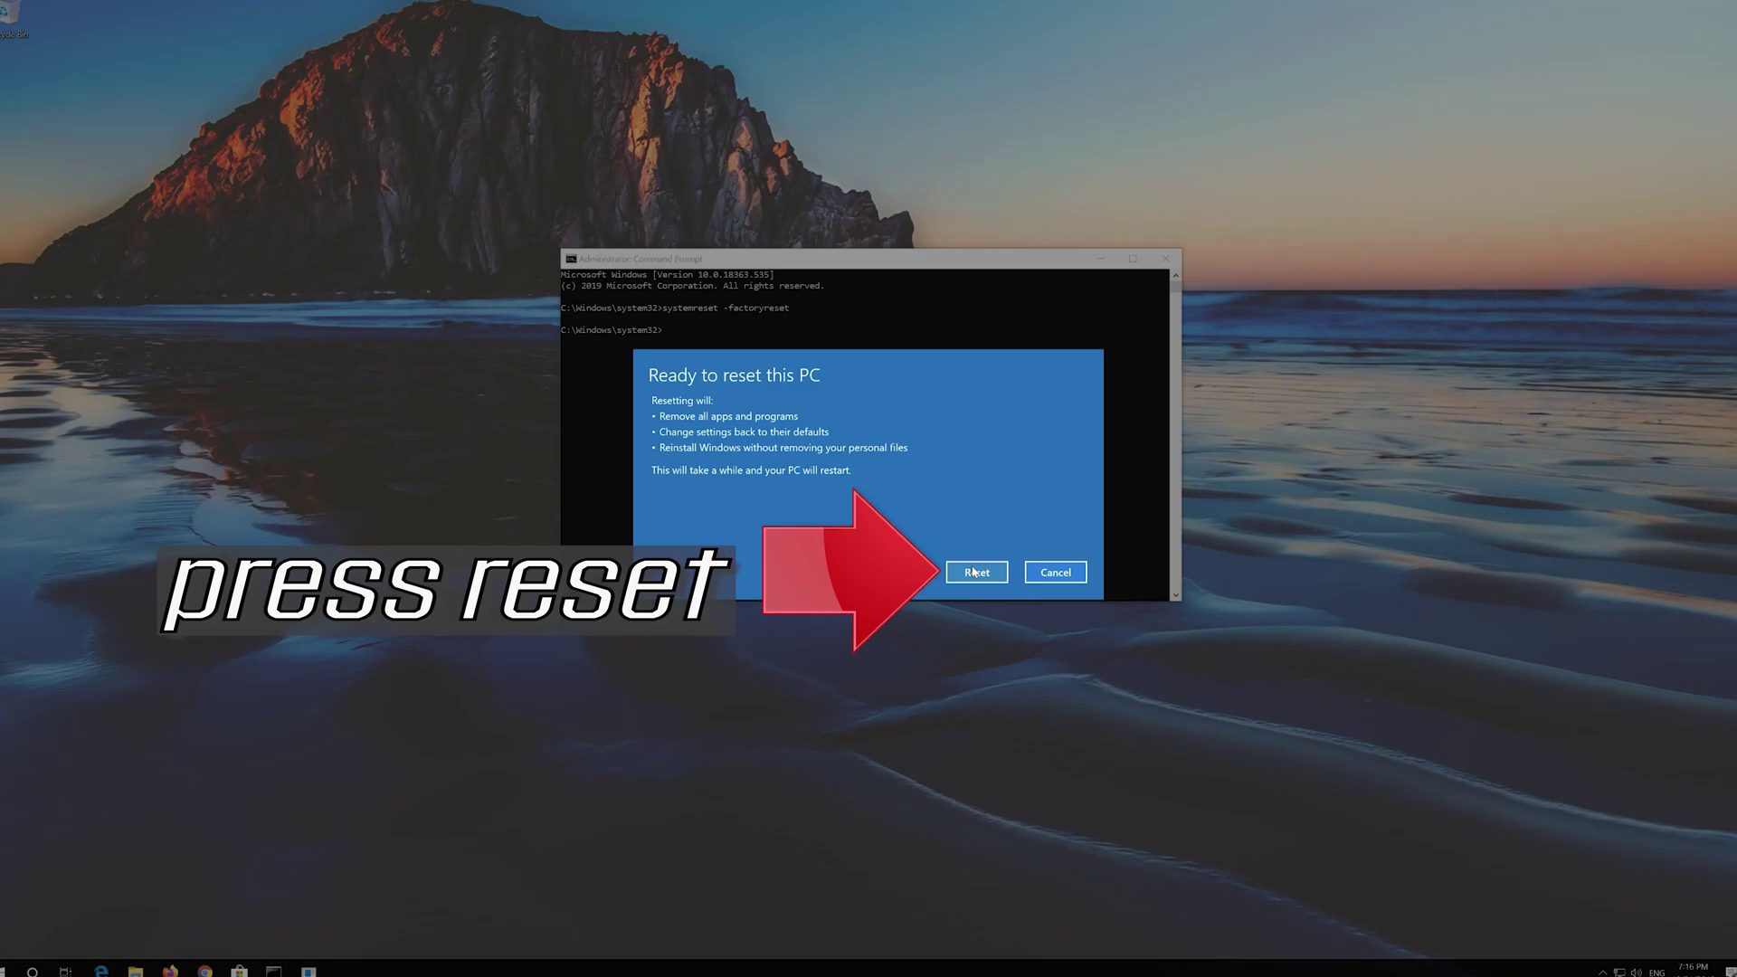
left_click(974, 572)
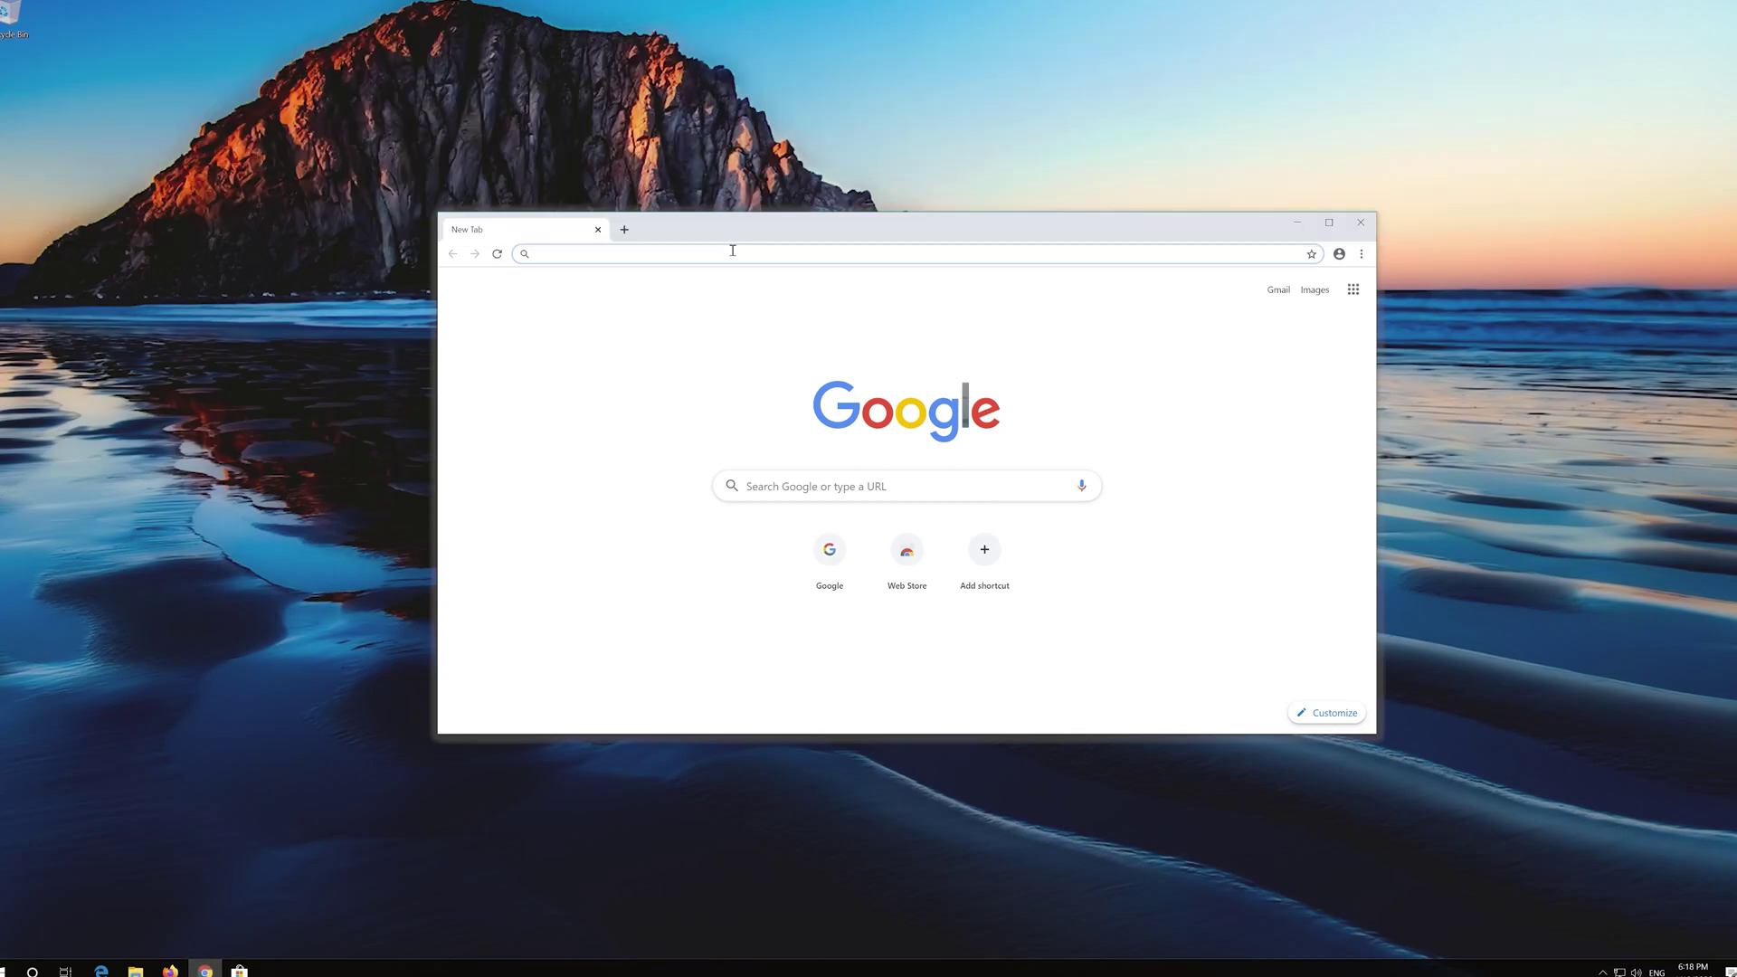
Step: Download the Media Creation Tool from microsoft.com/en-us/software-download/windows10, close Chrome, and launch it
type("https://www.microsoft.com/en-us/software-download/windows10")
key("Return")
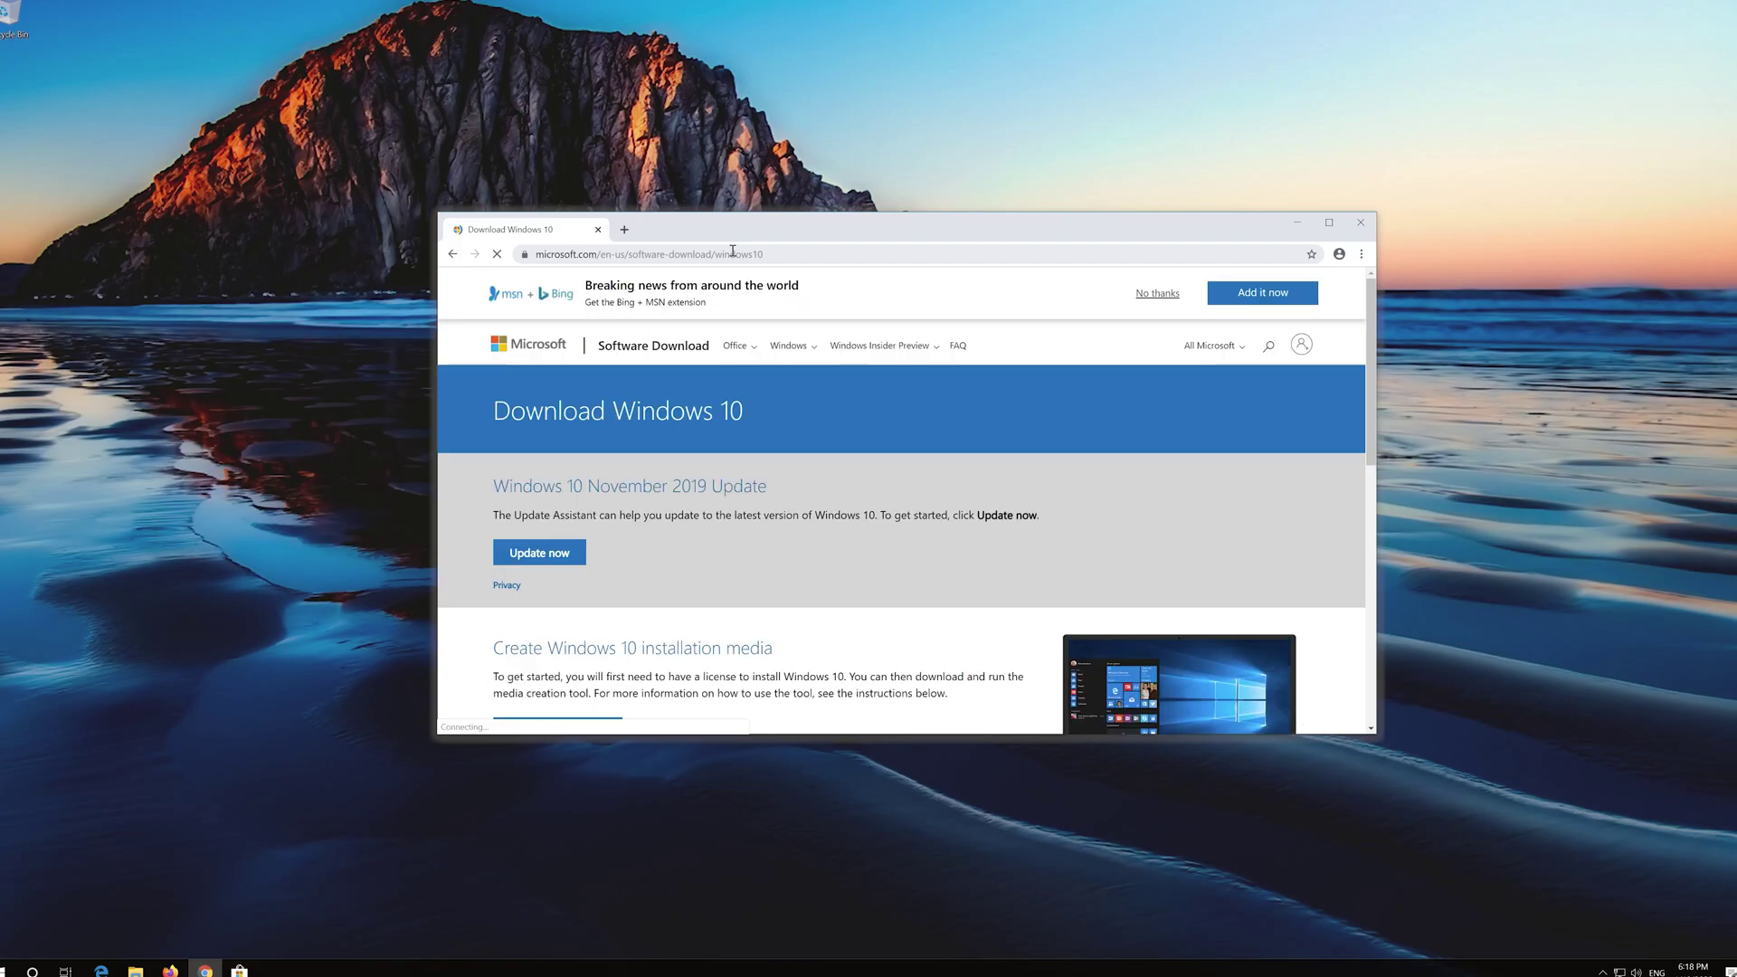
scroll(840, 528, "down", 1)
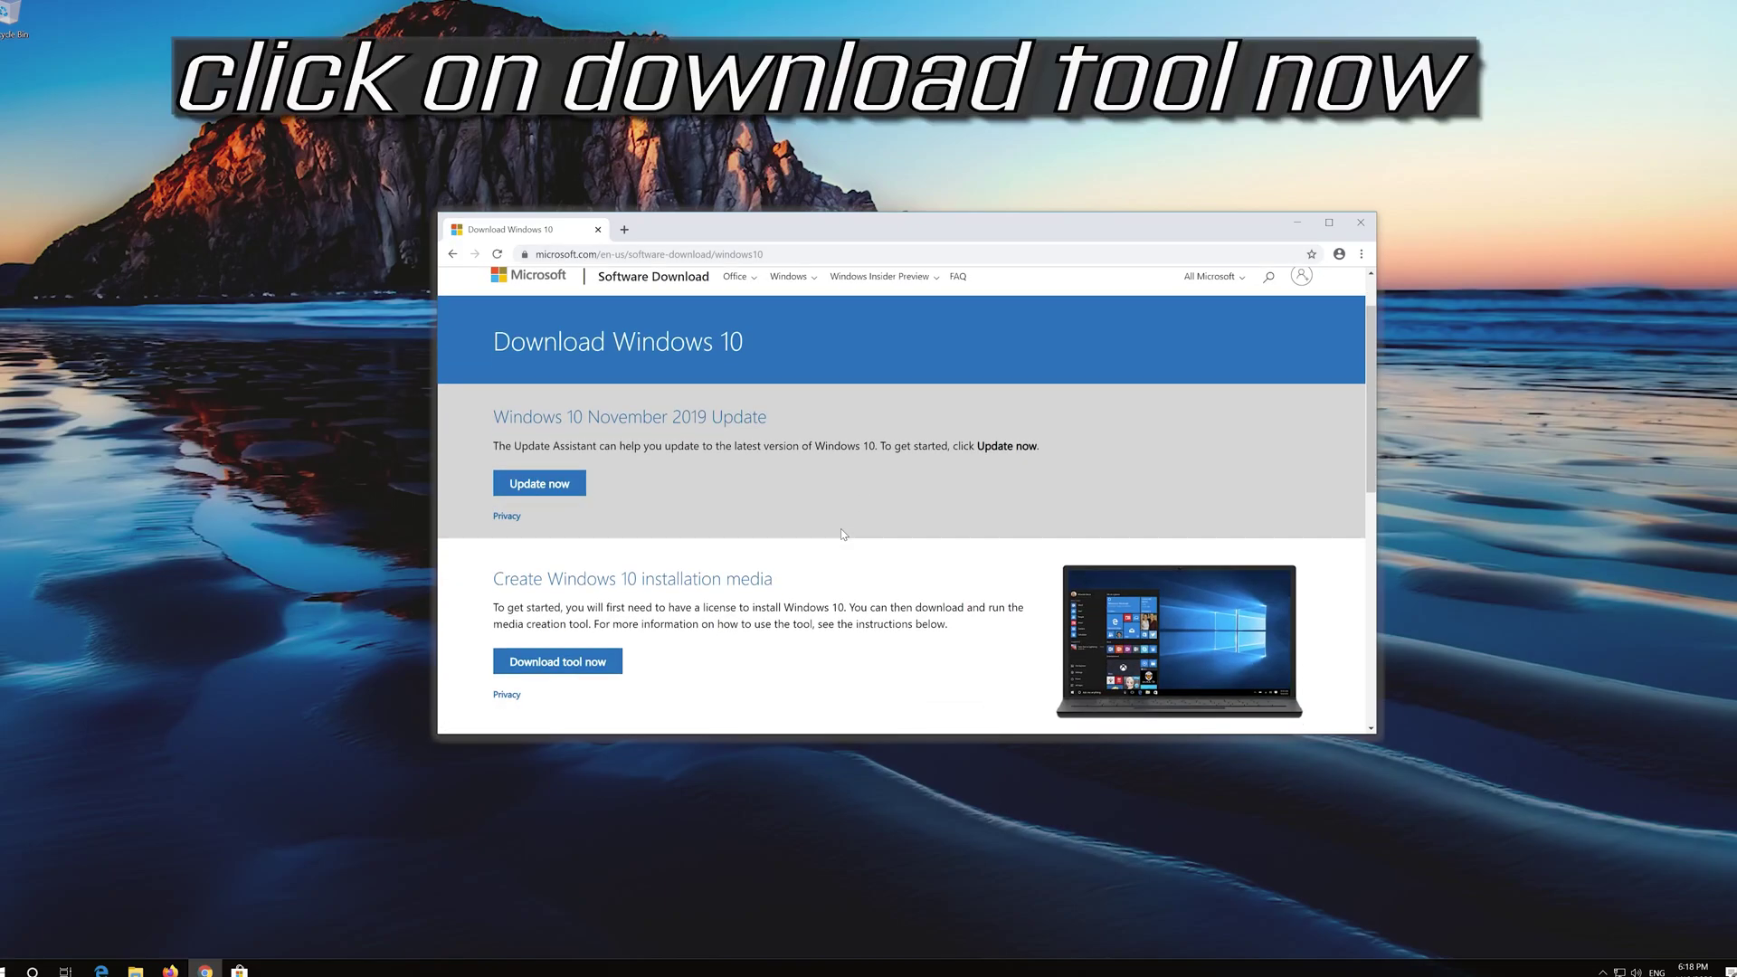
left_click(591, 663)
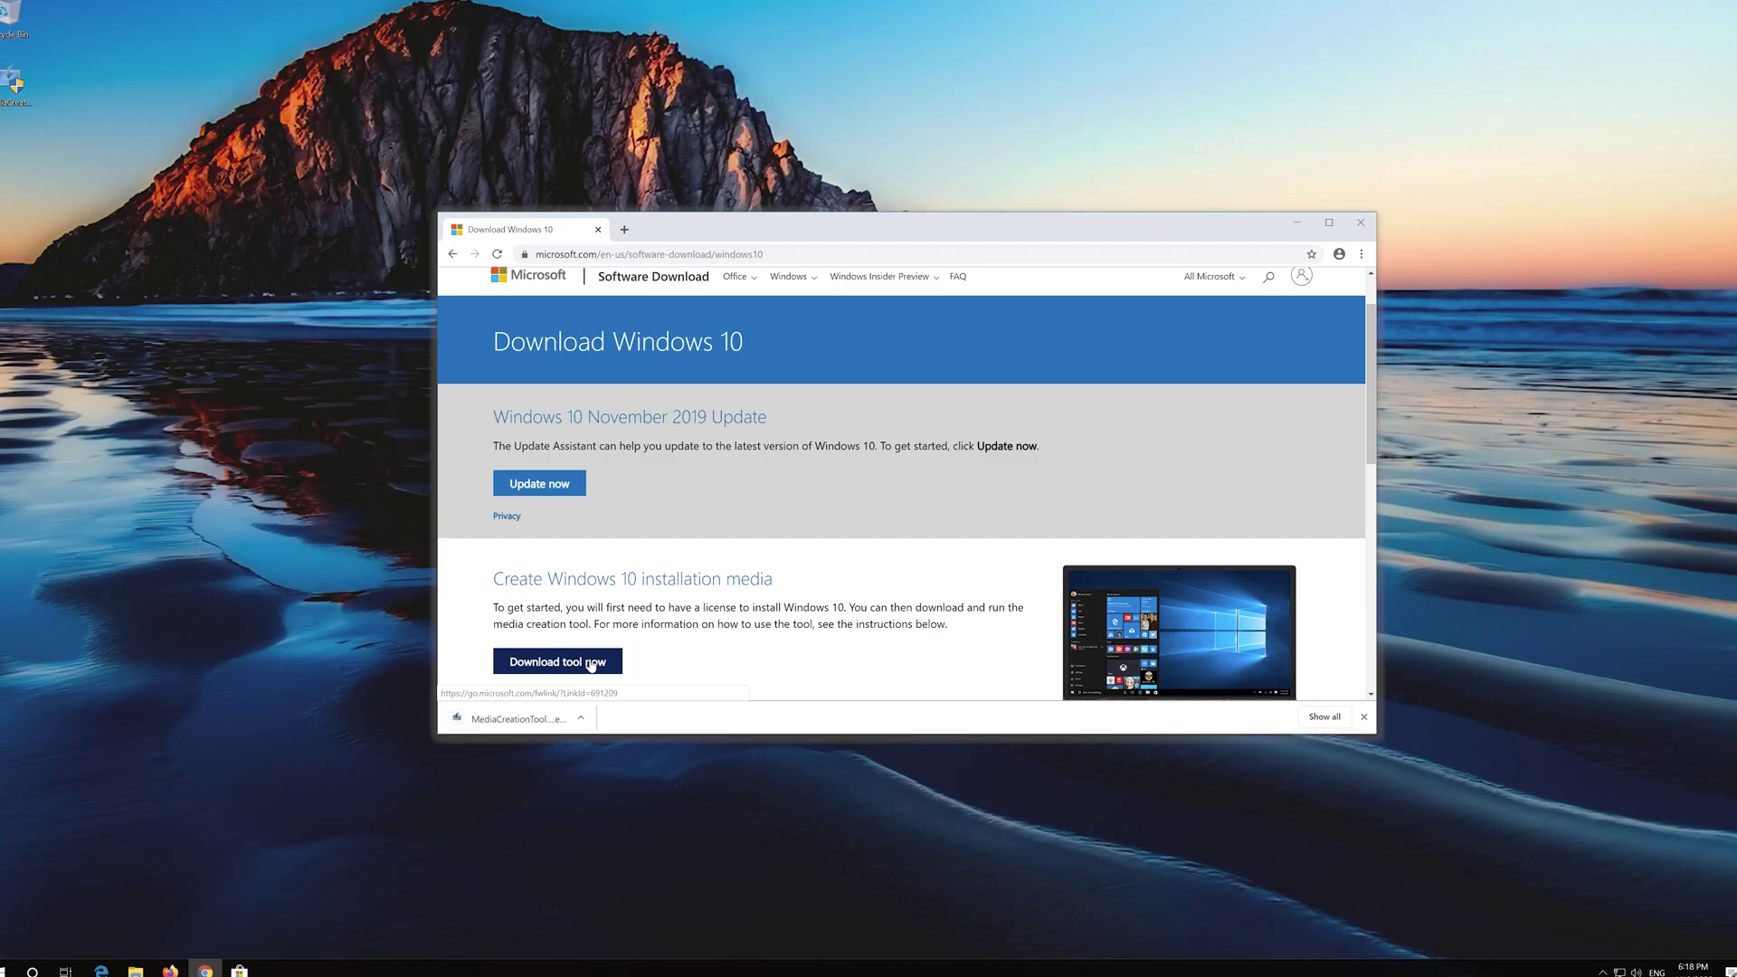
left_click(1362, 226)
double_click(13, 86)
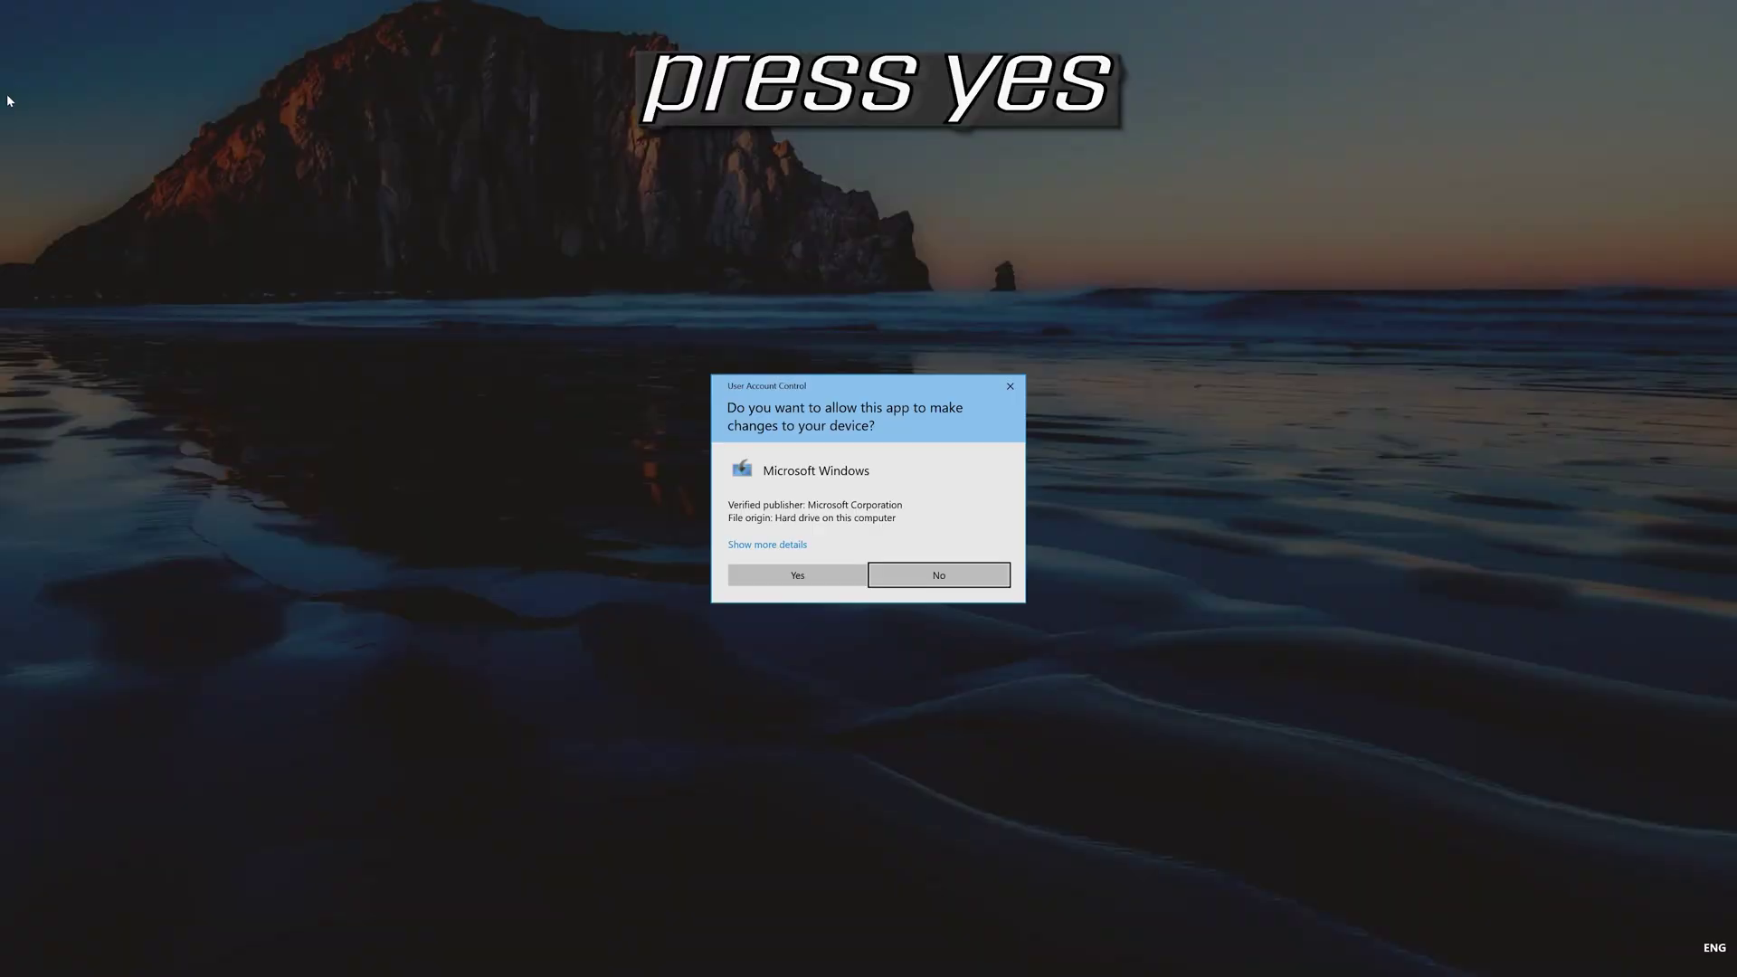
Step: Let the Media Creation Tool make changes and accept its license terms
left_click(830, 580)
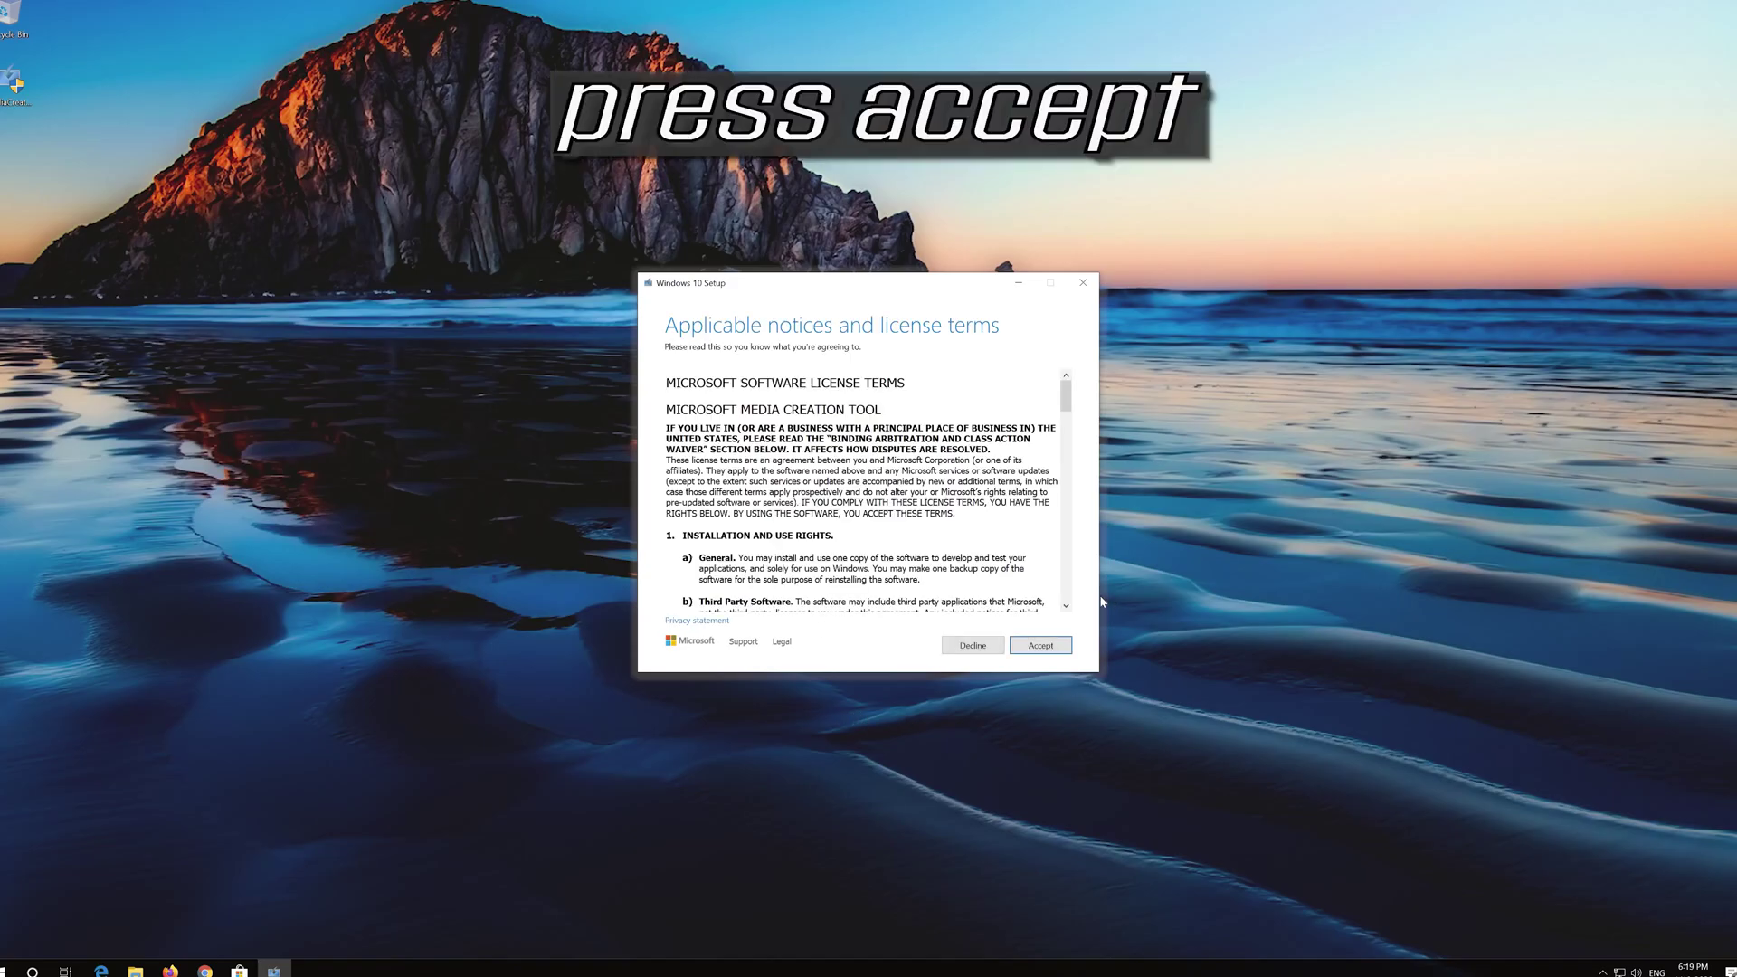
left_click(1065, 644)
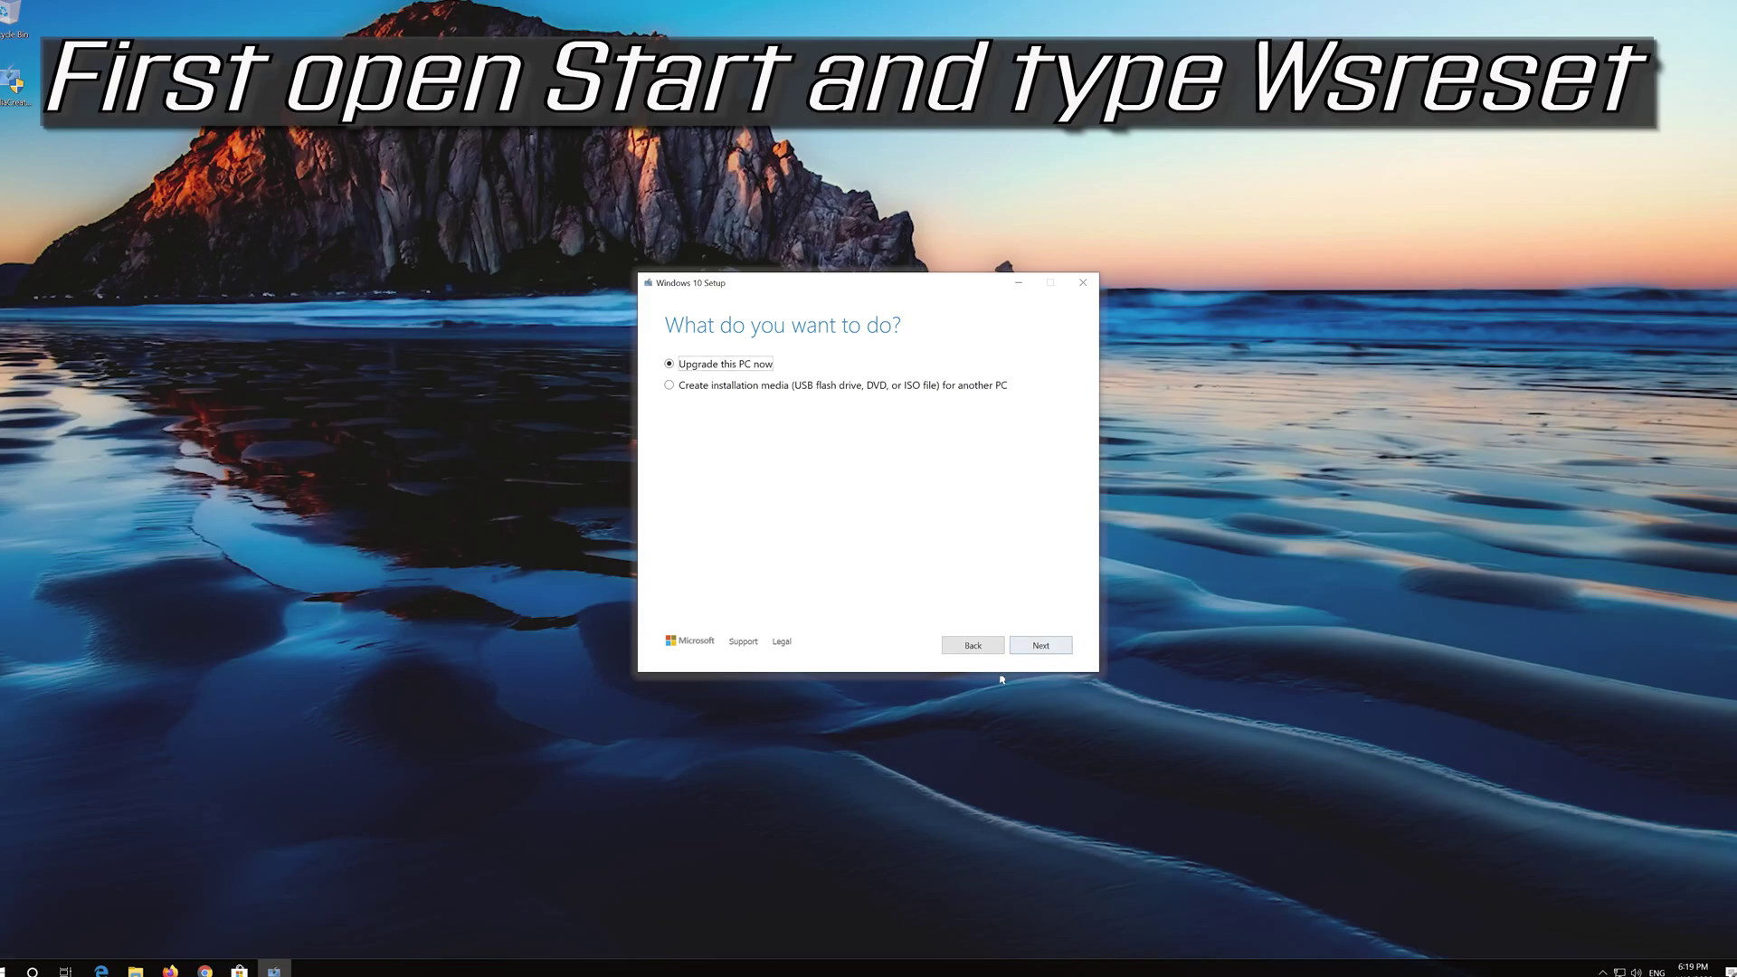
Step: Proceed with Upgrade this PC now, accept the Windows license terms, and start installing
left_click(1037, 649)
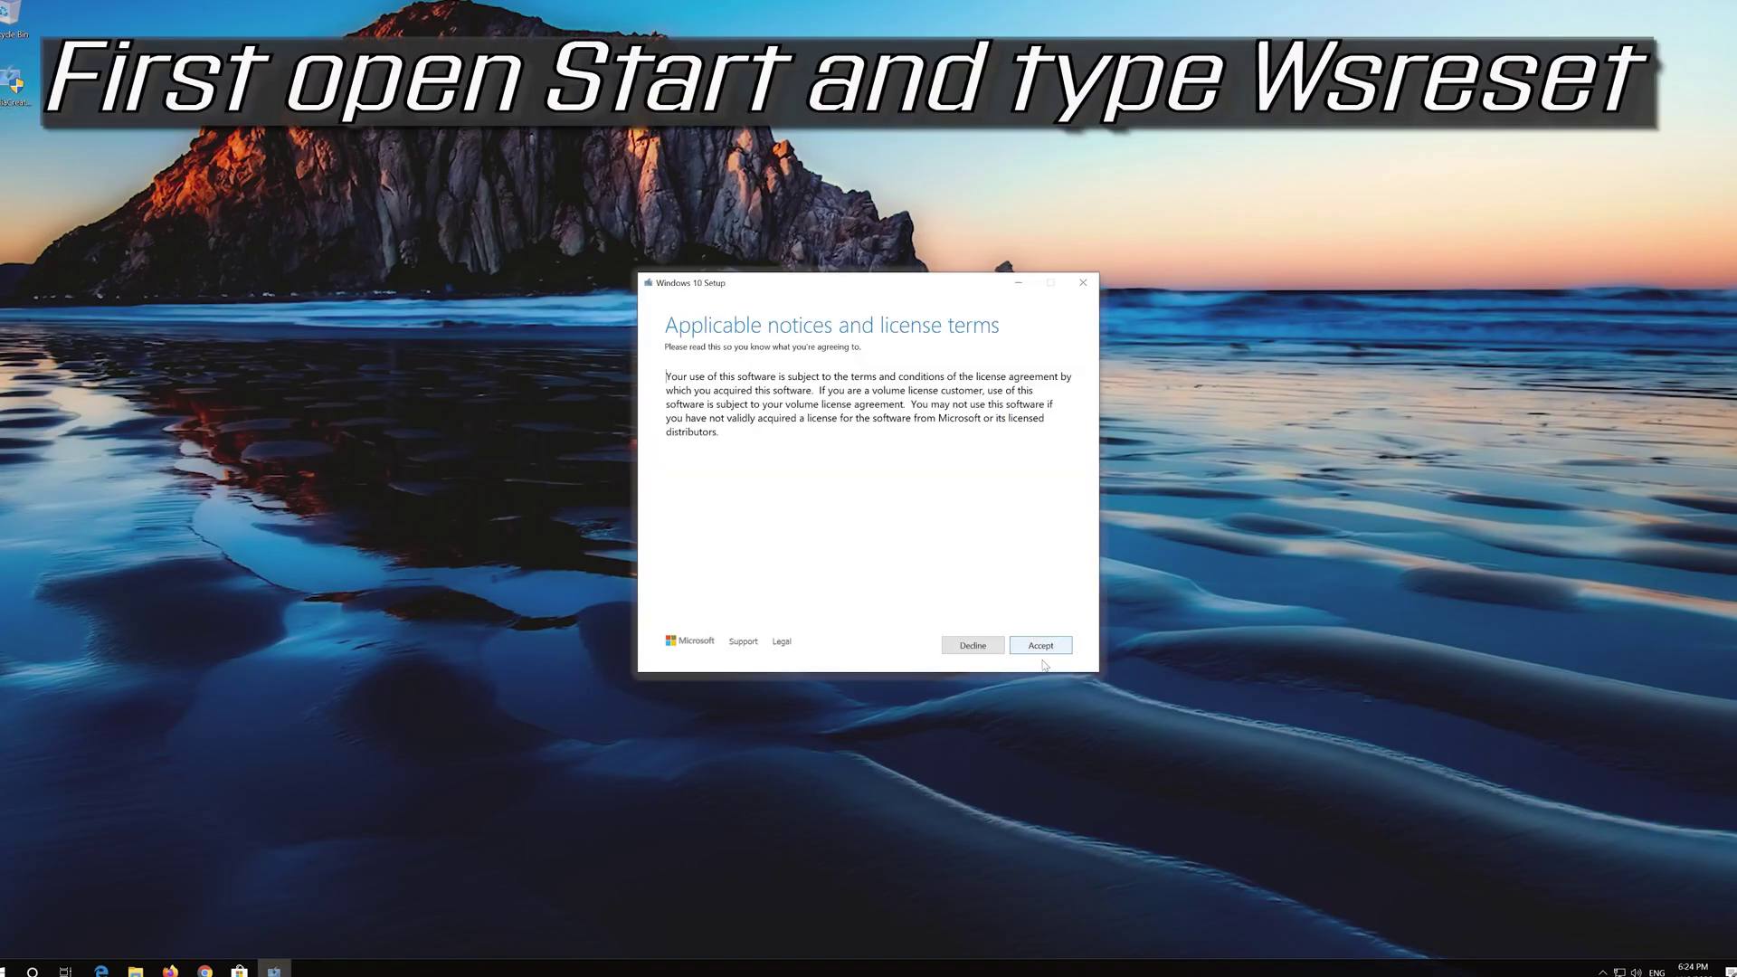
left_click(1051, 648)
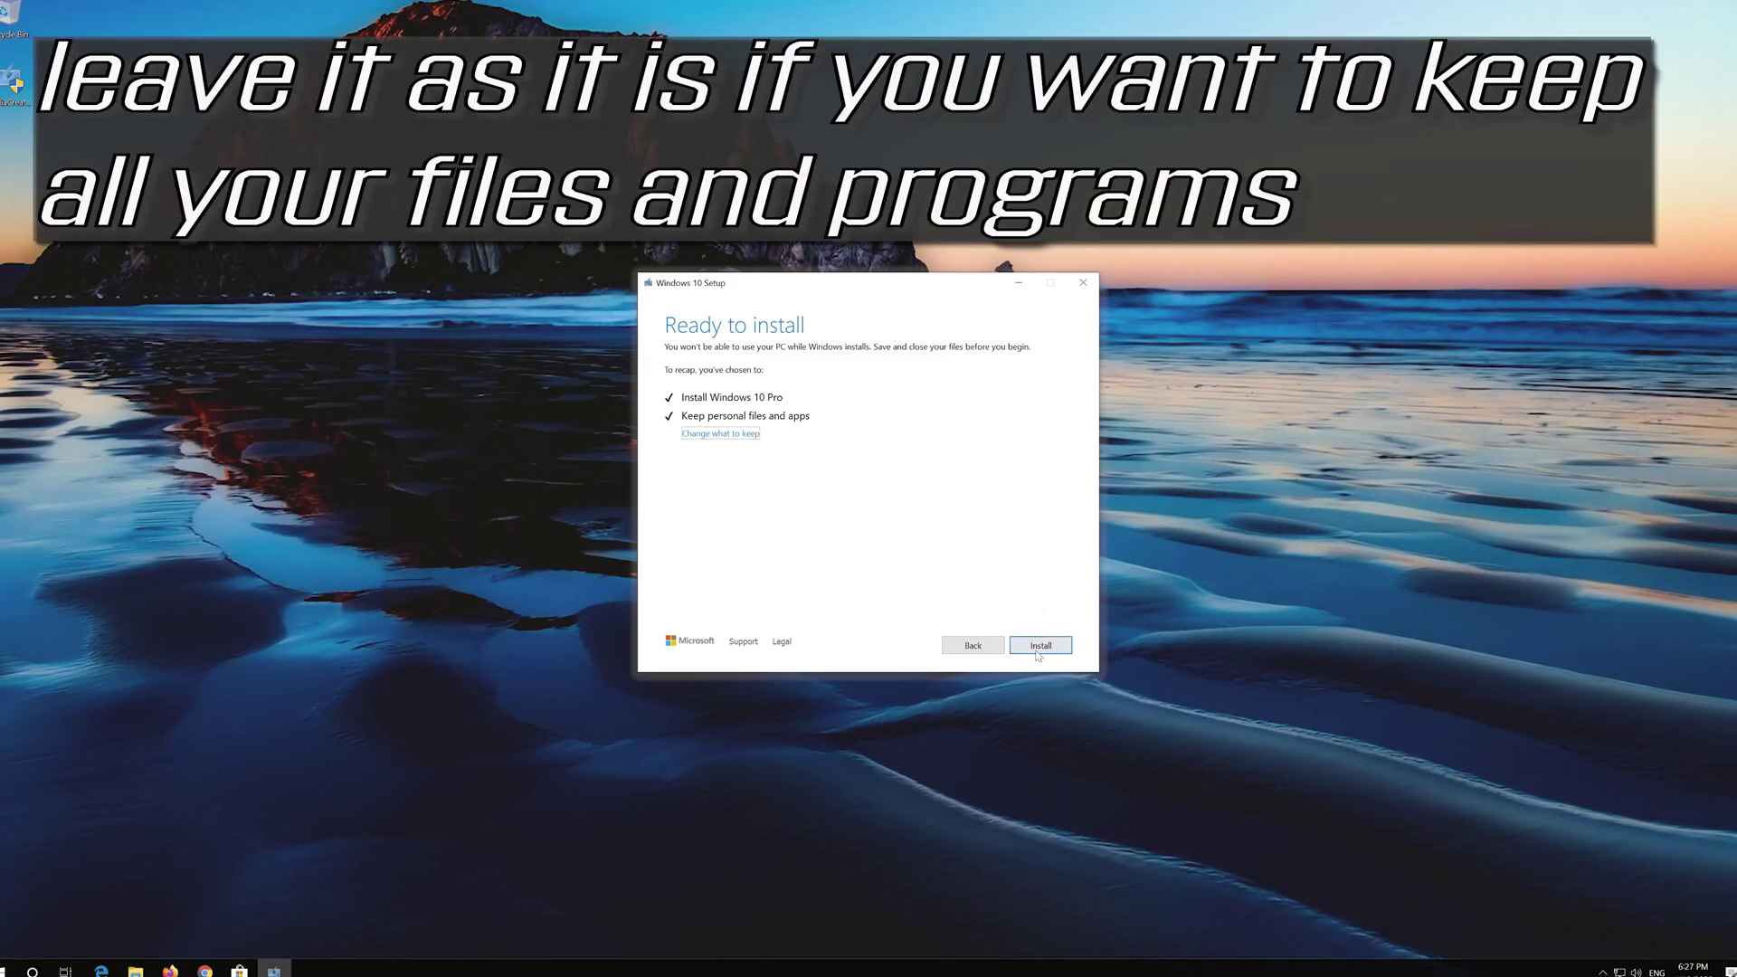
left_click(1039, 646)
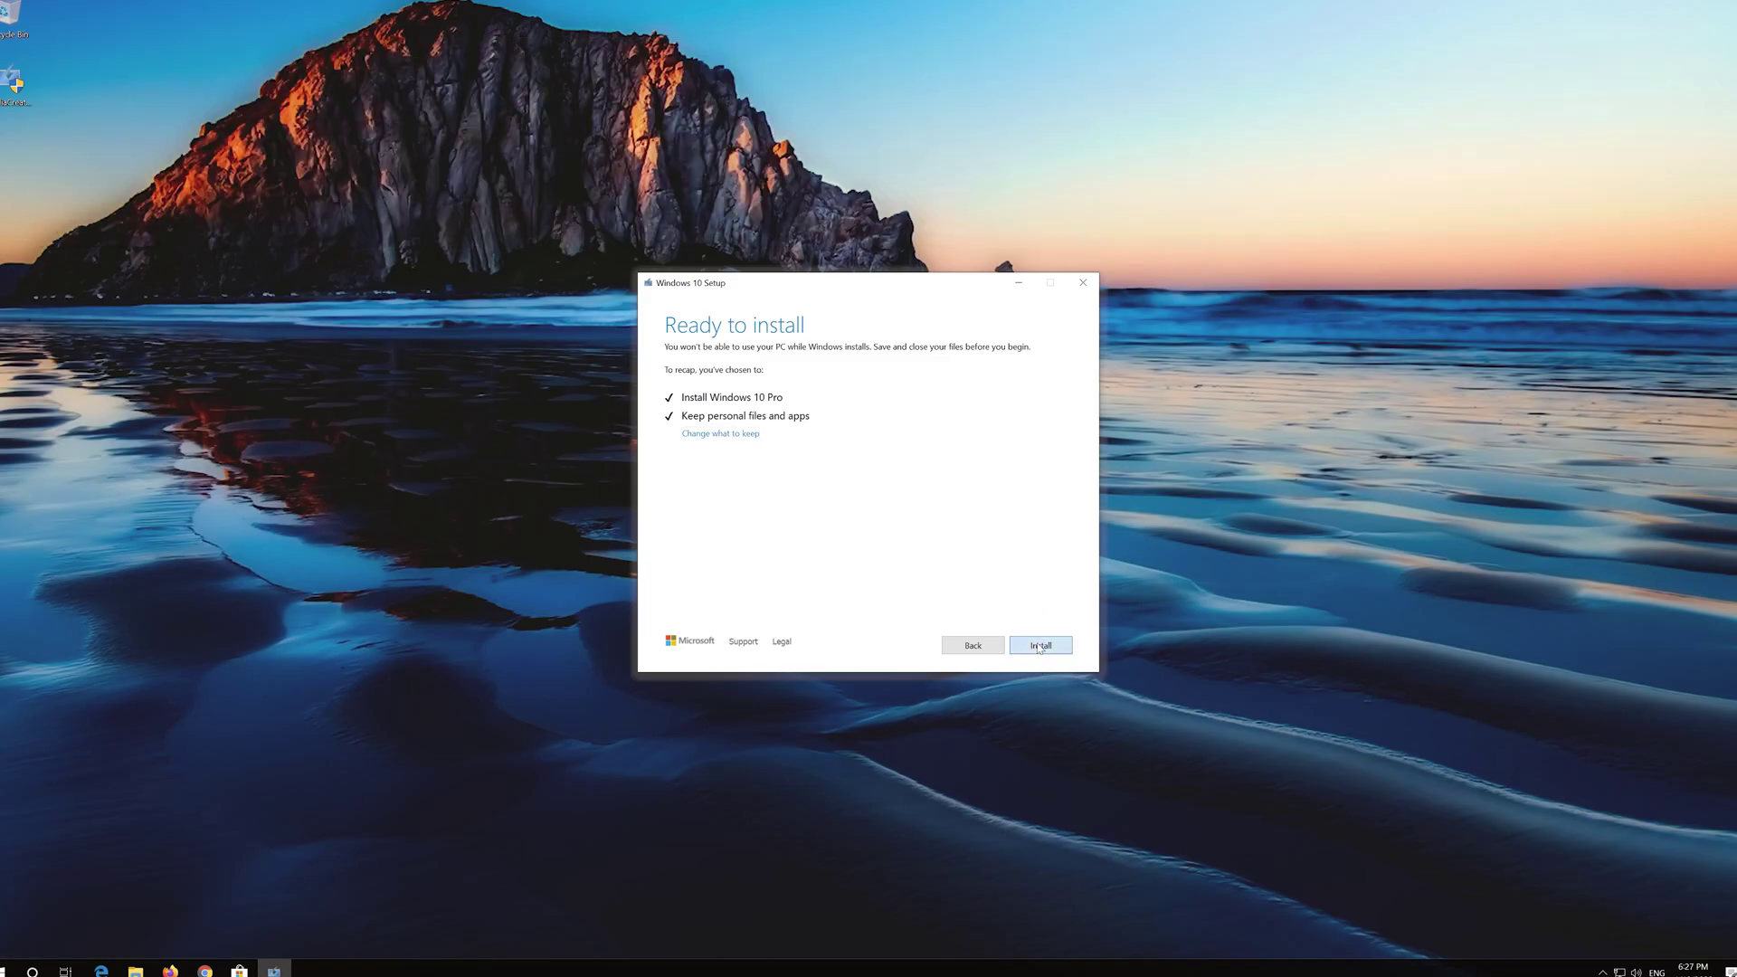